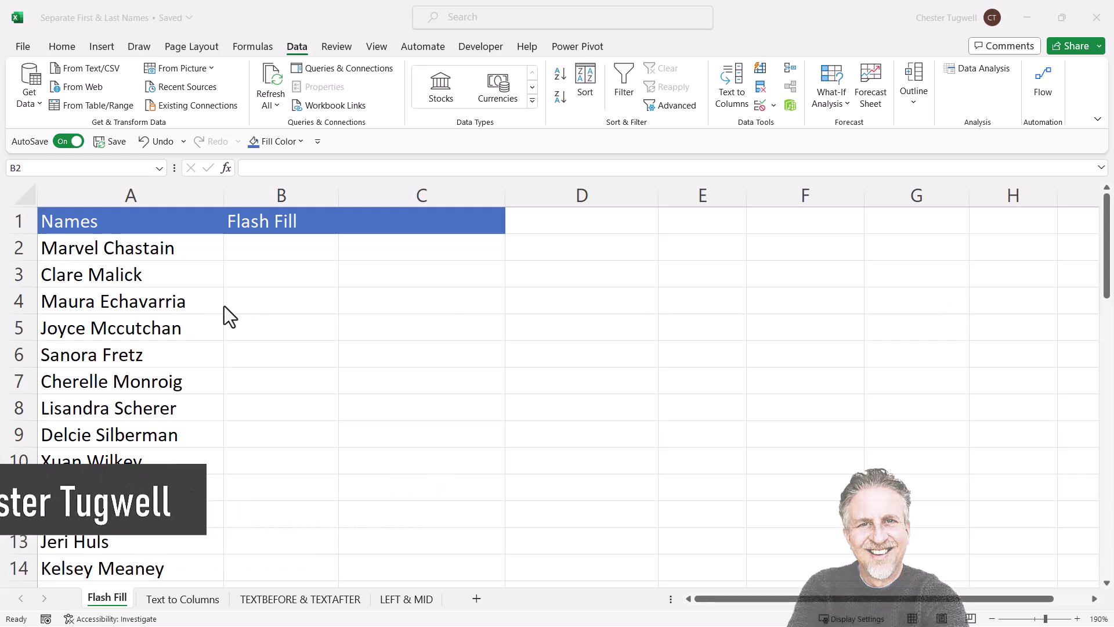
# - Enter the example first name Marvel in B2 beside the full name in A2
pyautogui.click(269, 248)
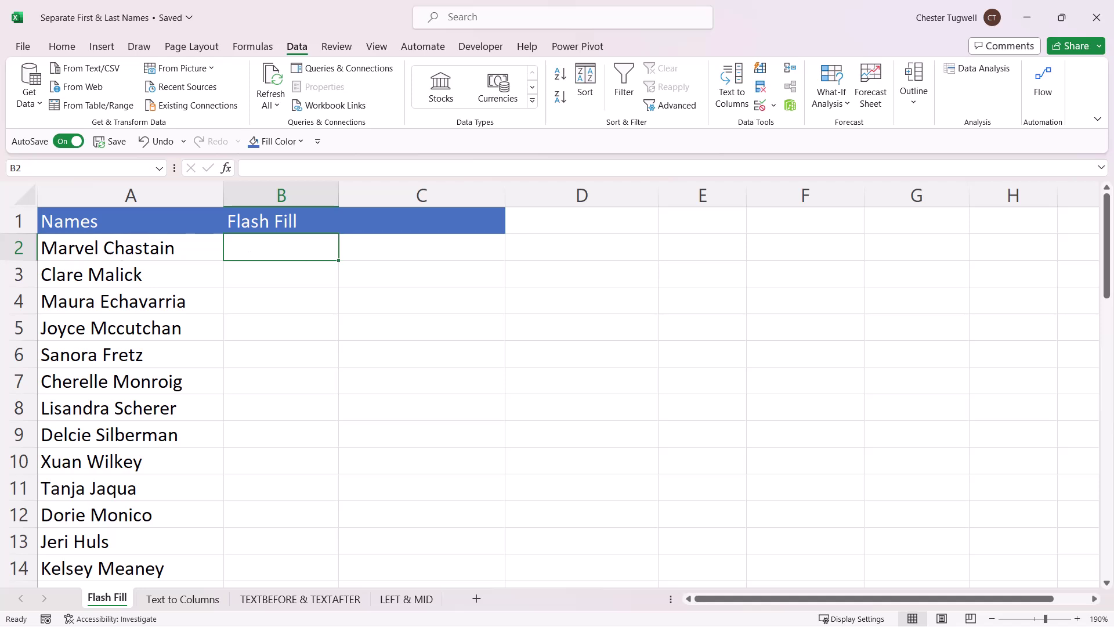
pyautogui.write('Marvel')
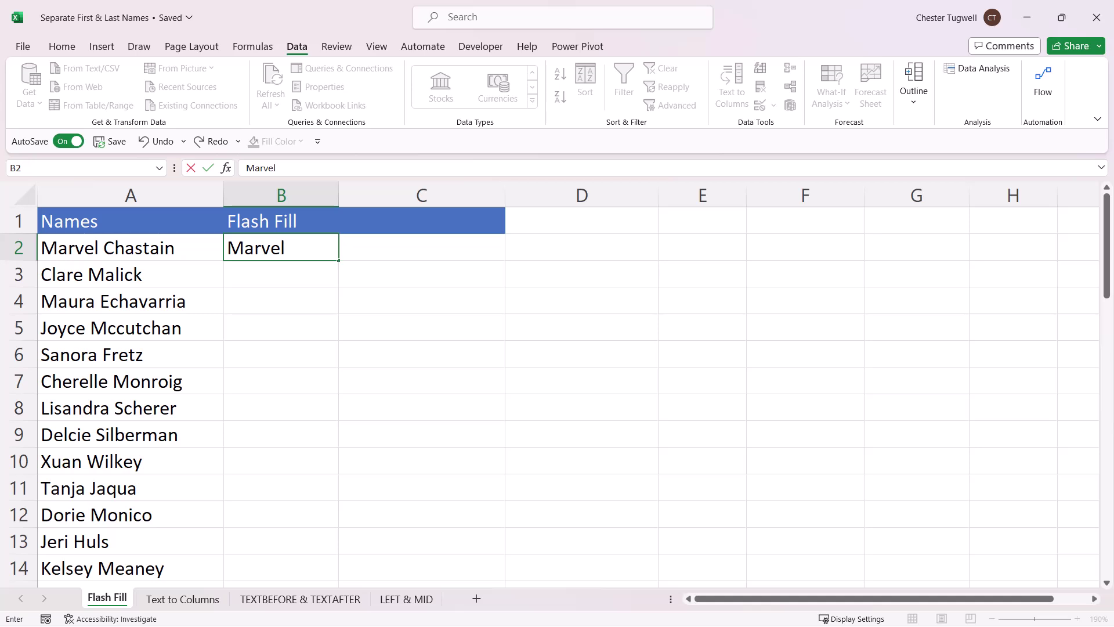
pyautogui.hotkey('ctrl', 'Return')
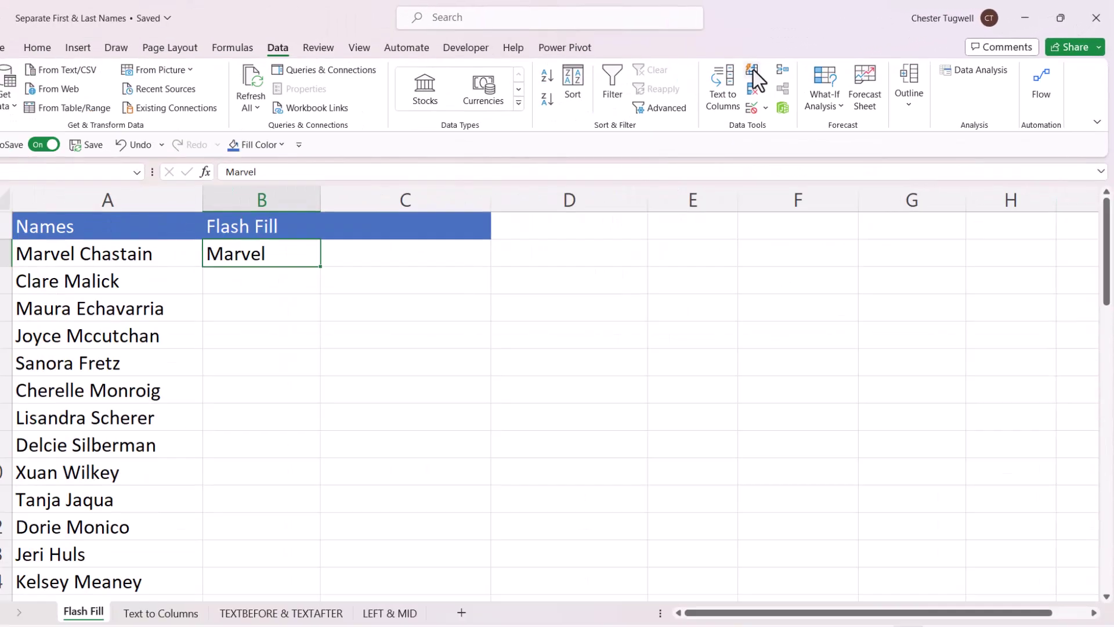
# - Flash Fill first names down column B, then enter Chastain in C2 and Flash Fill the last names
pyautogui.click(478, 123)
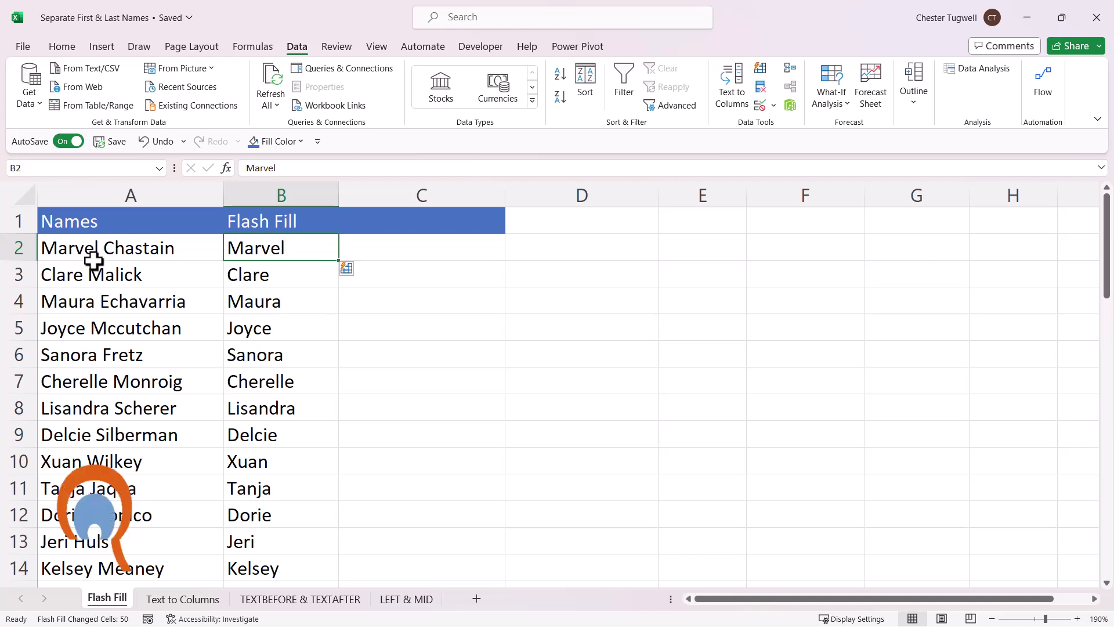
pyautogui.click(400, 251)
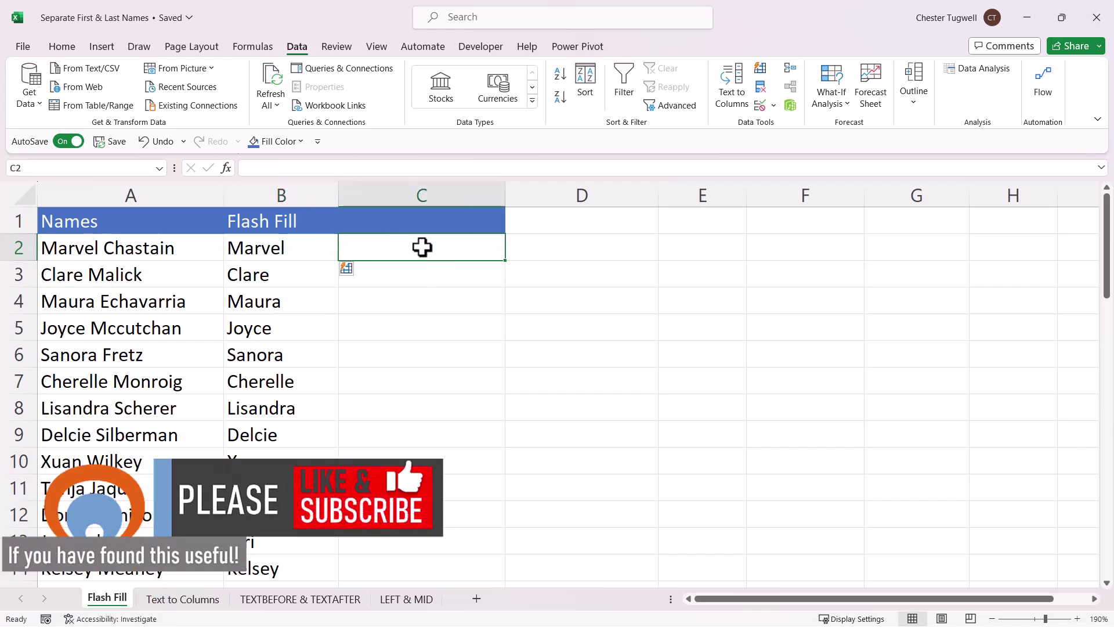
pyautogui.write('Cha')
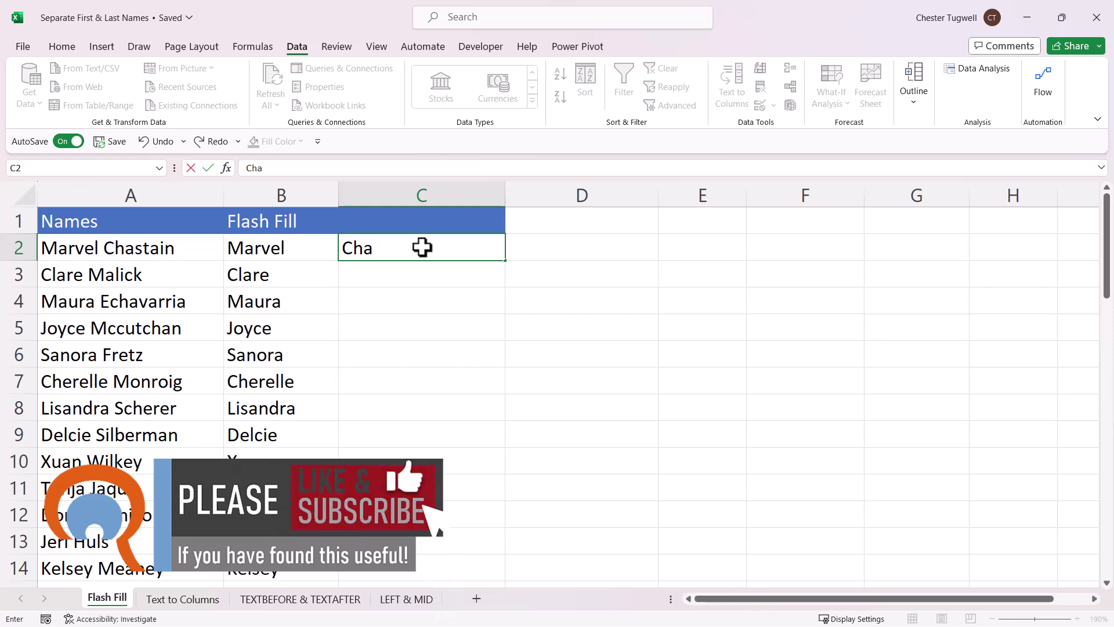
pyautogui.write('stain')
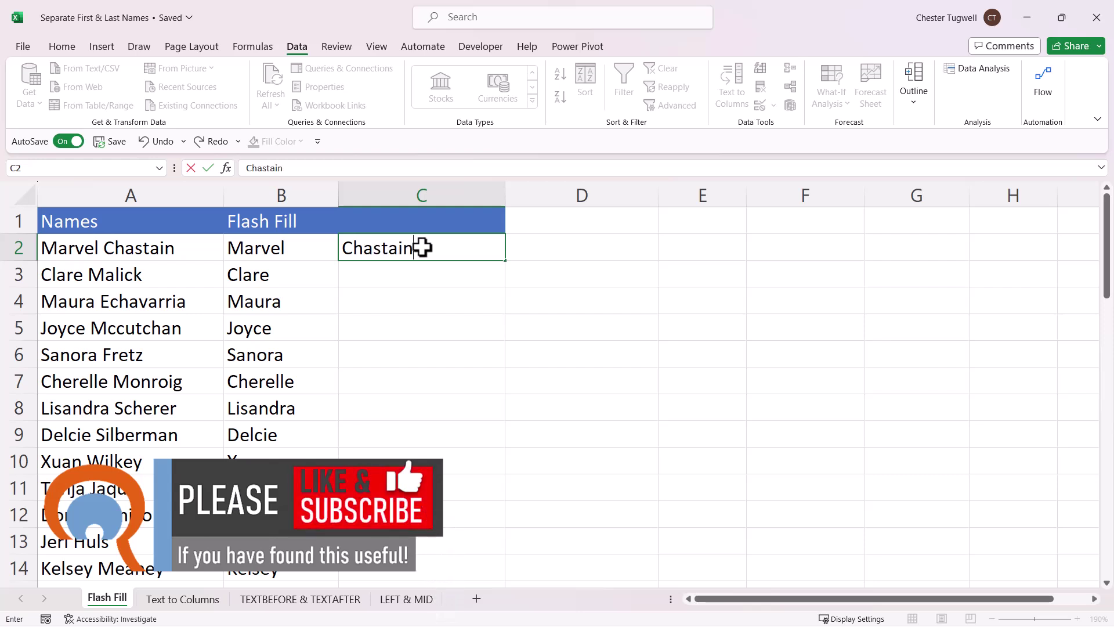
pyautogui.hotkey('ctrl', 'Return')
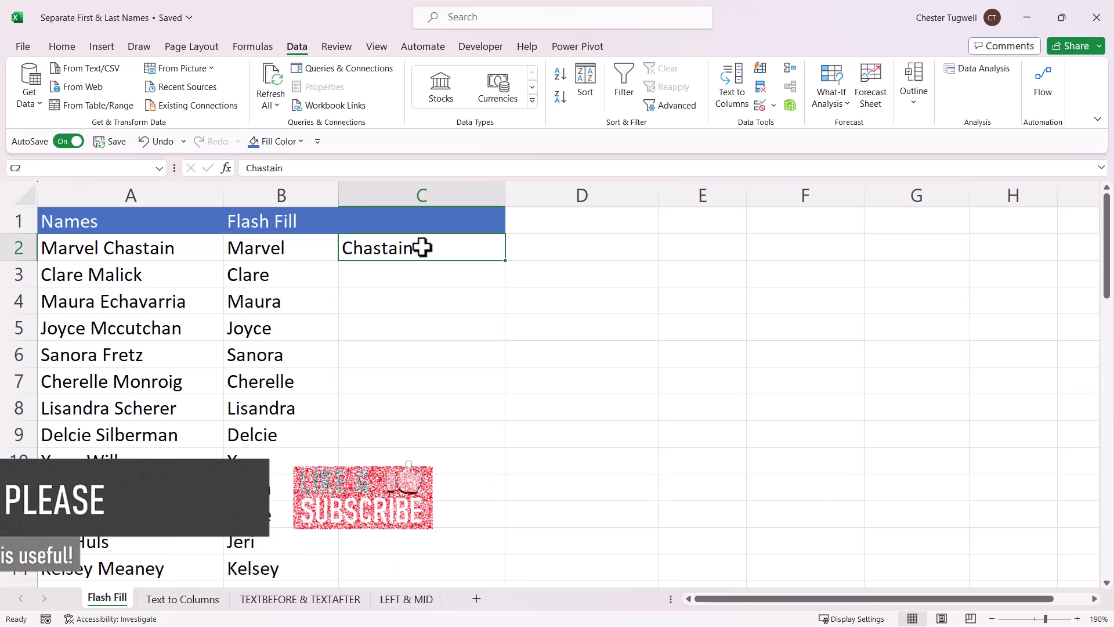
pyautogui.hotkey('ctrl', 'e')
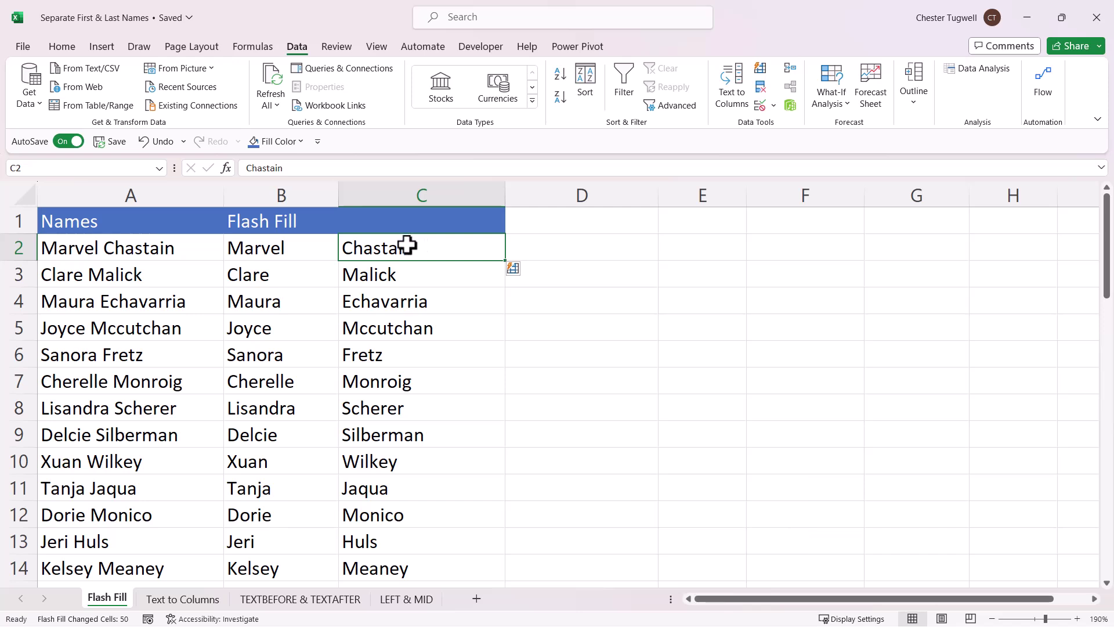
# - On the Text to Columns sheet, select the names from A2 down to A52
pyautogui.click(187, 599)
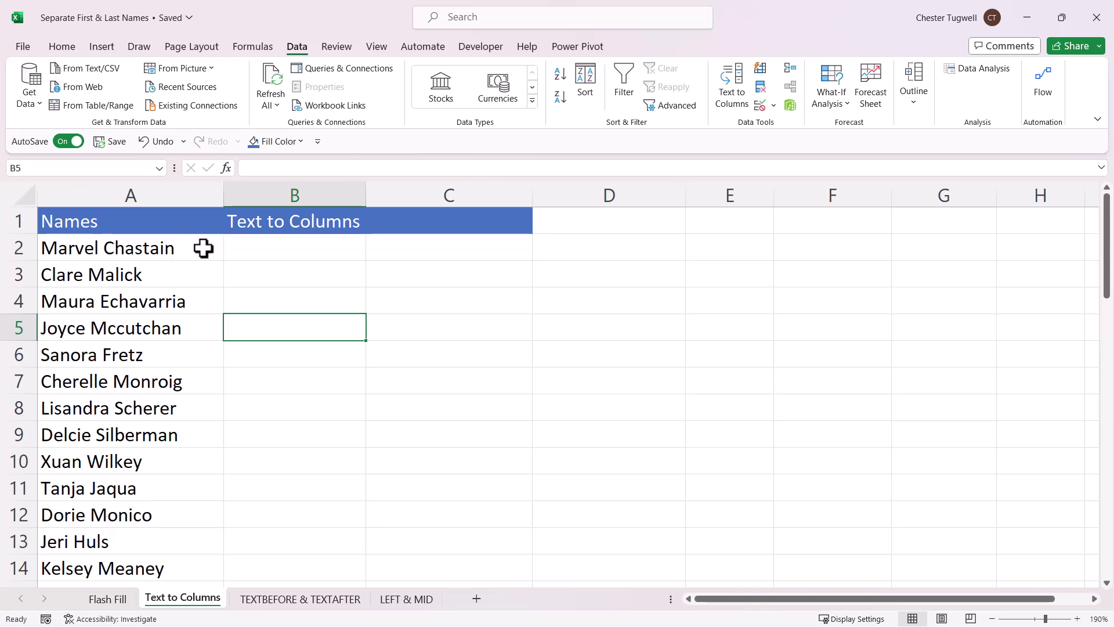
pyautogui.click(184, 248)
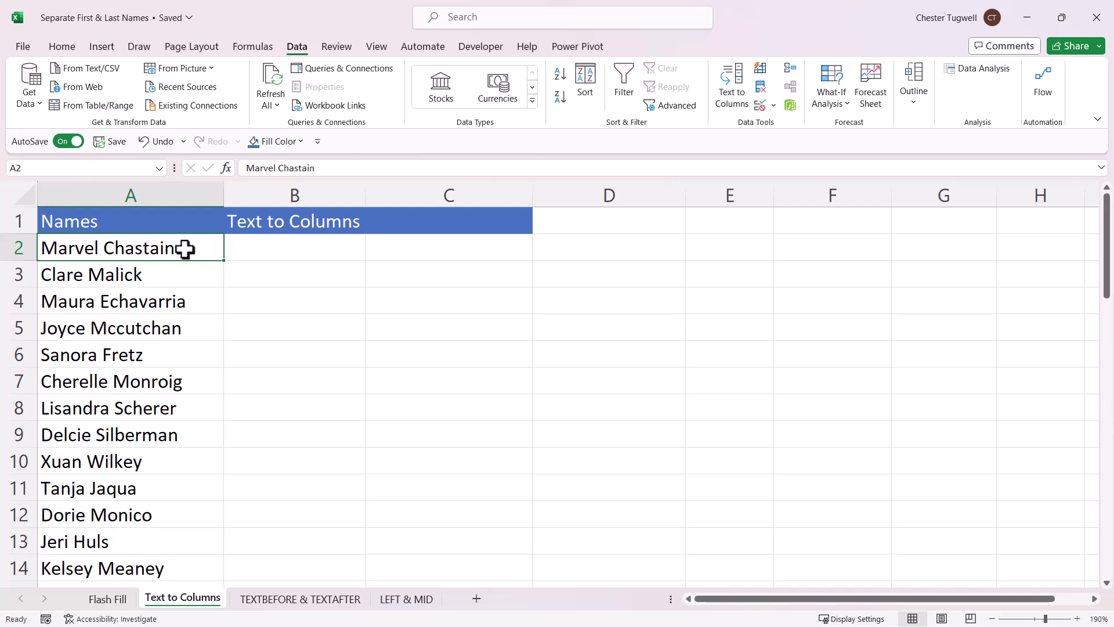
pyautogui.hotkey('ctrl', 'shift', 'Down')
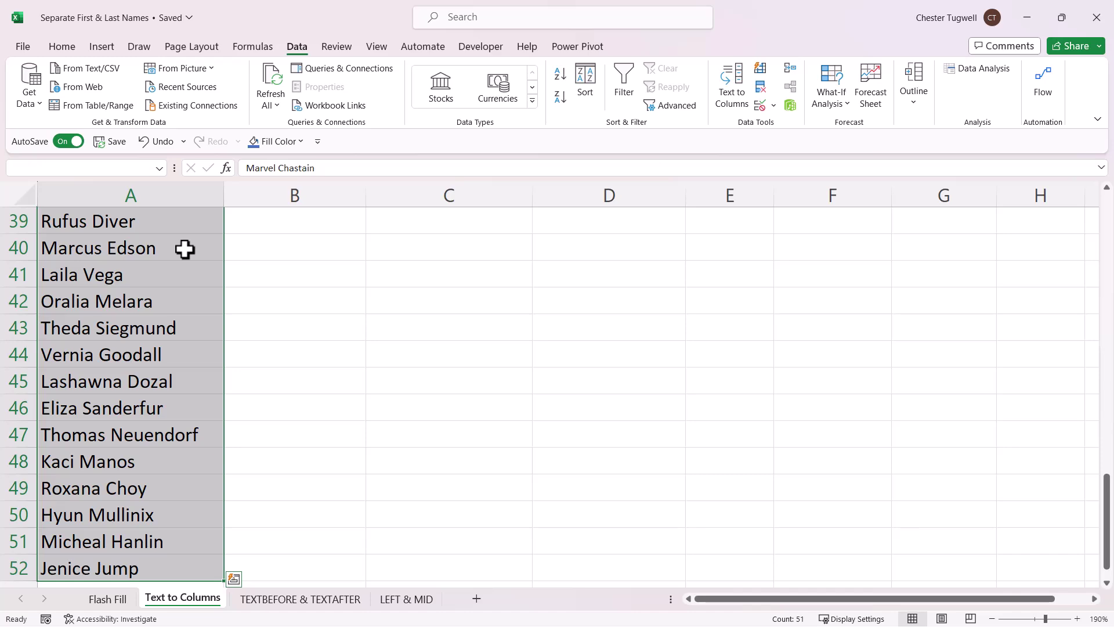
pyautogui.hotkey('ctrl', 'BackSpace')
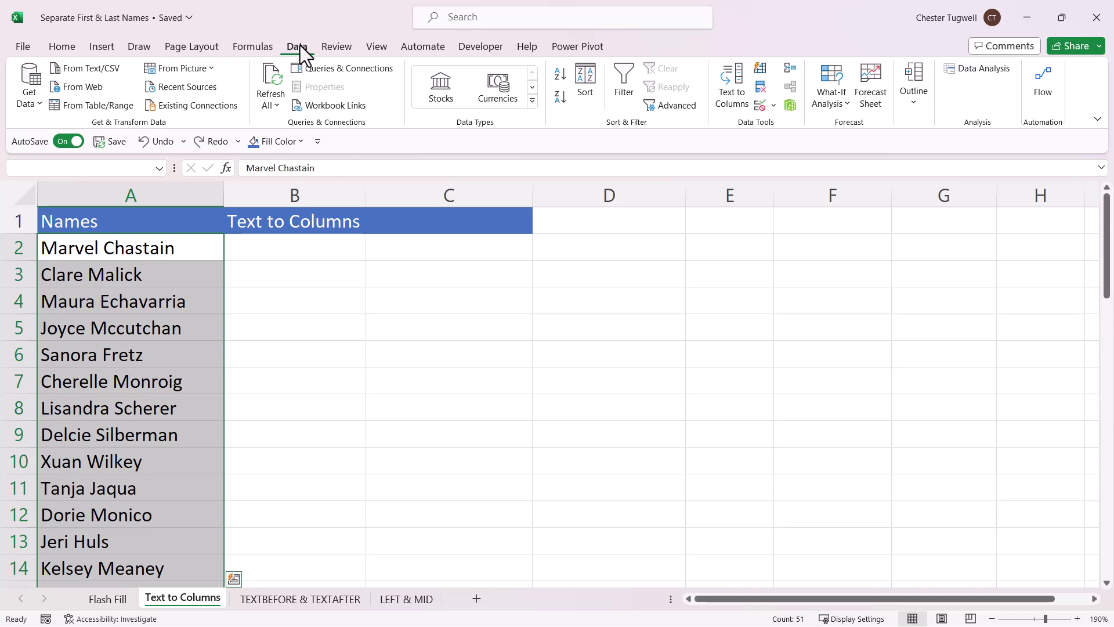
# - Start Text to Columns as Delimited, splitting the names on the Space character
pyautogui.click(734, 90)
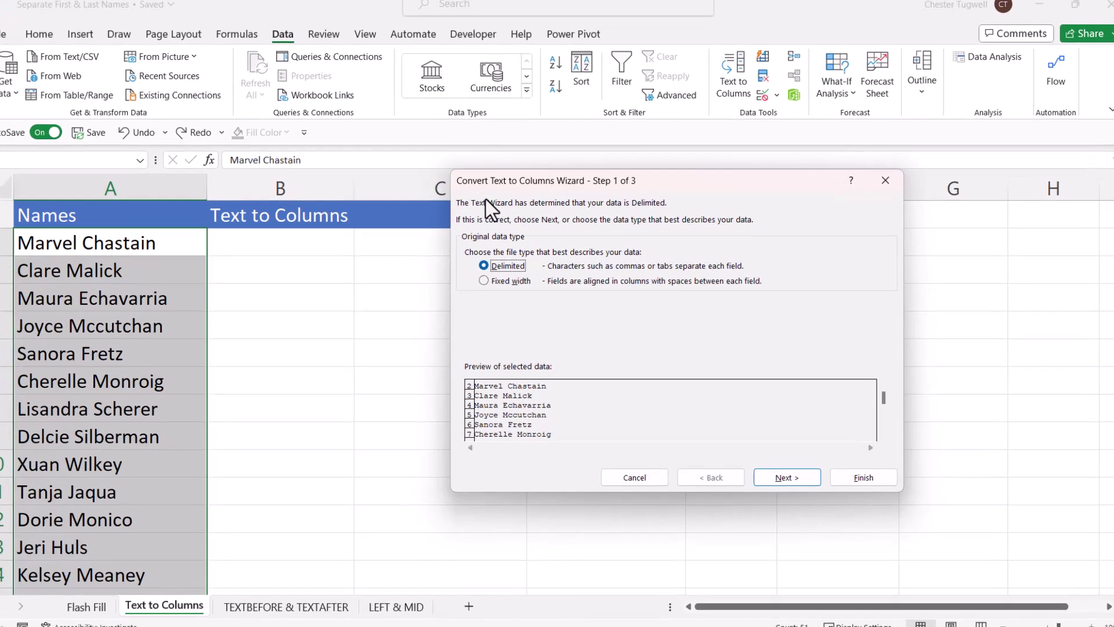
pyautogui.click(782, 479)
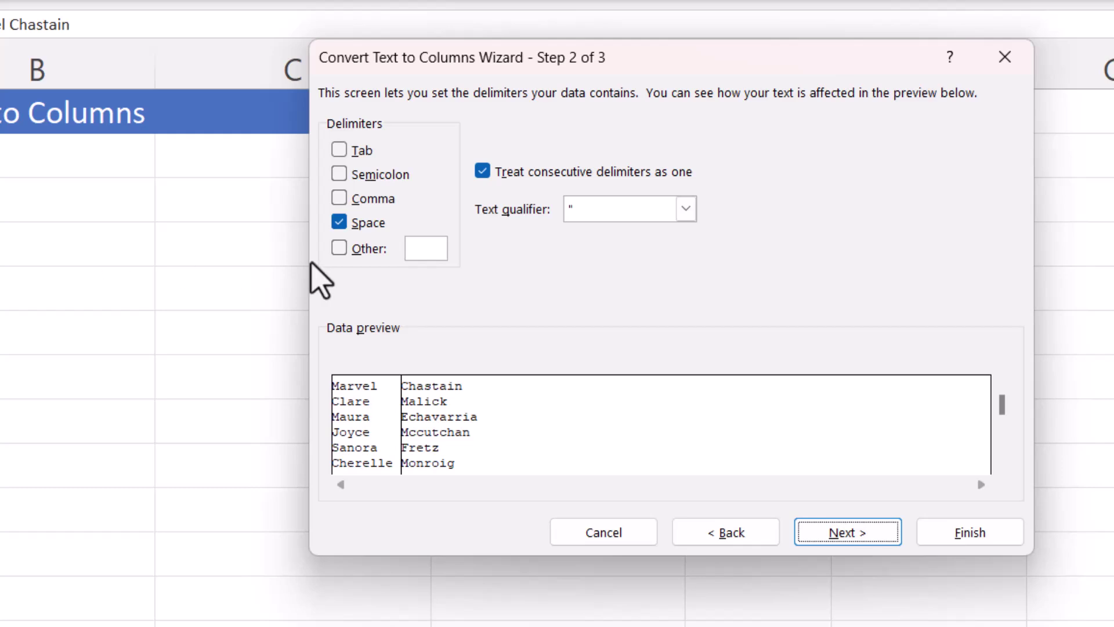
pyautogui.click(342, 225)
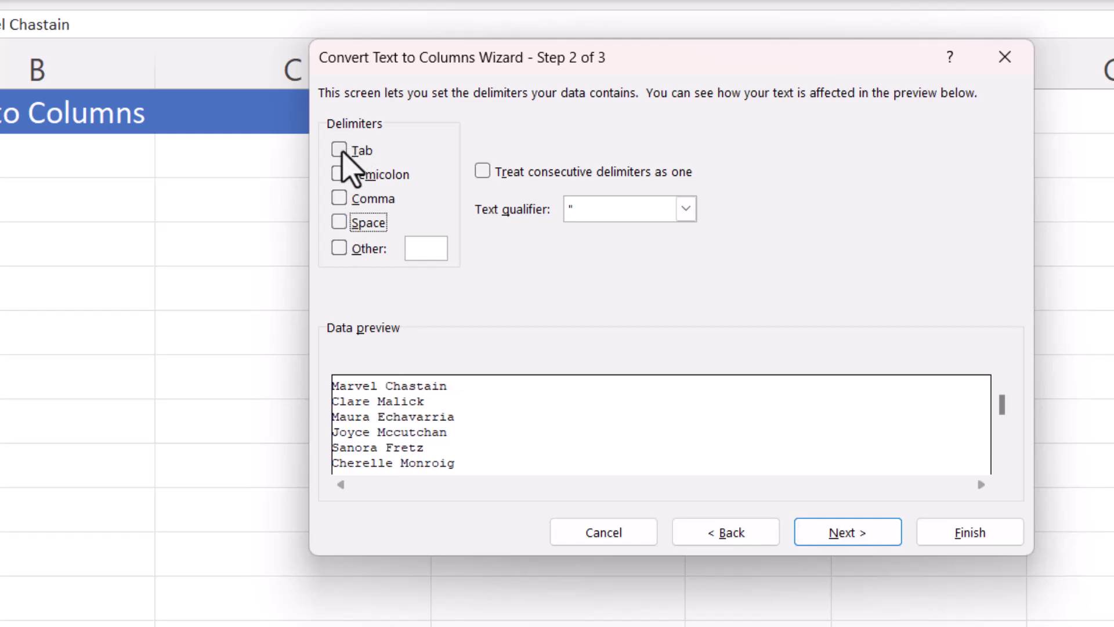
pyautogui.click(340, 151)
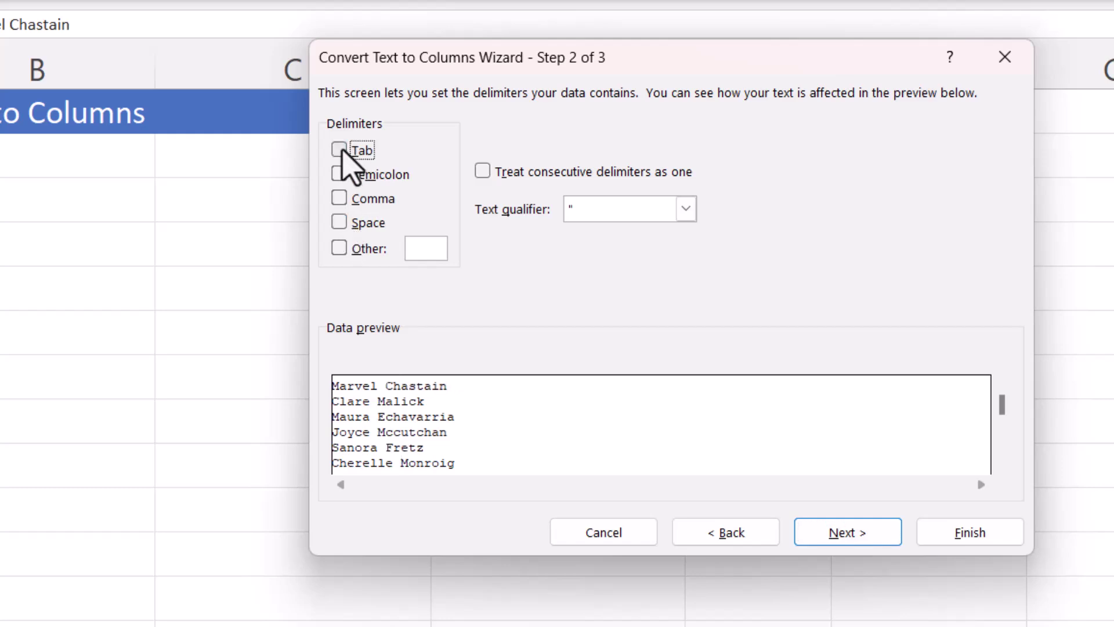
pyautogui.click(341, 223)
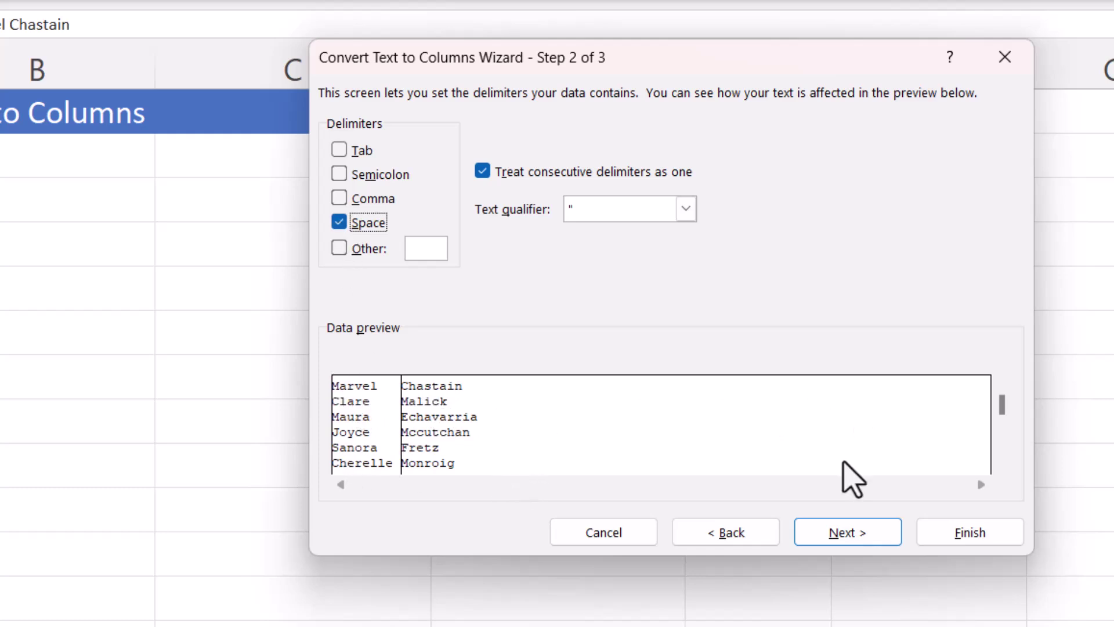
pyautogui.click(835, 532)
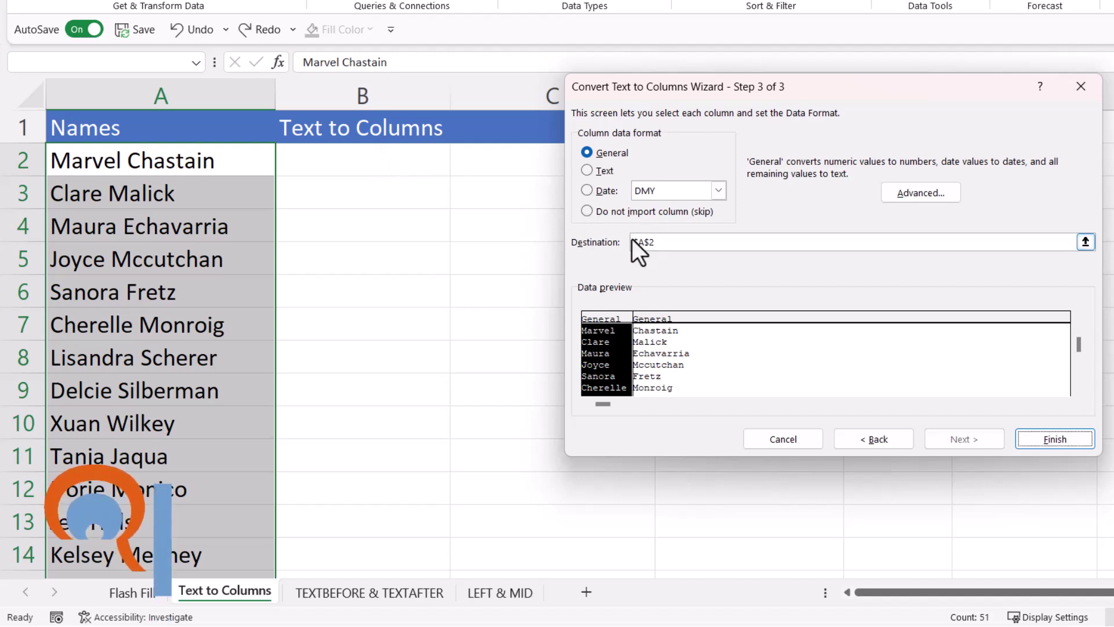
# - Set the destination to $B$2 and finish, placing first and last names in columns B and C
pyautogui.click(666, 243)
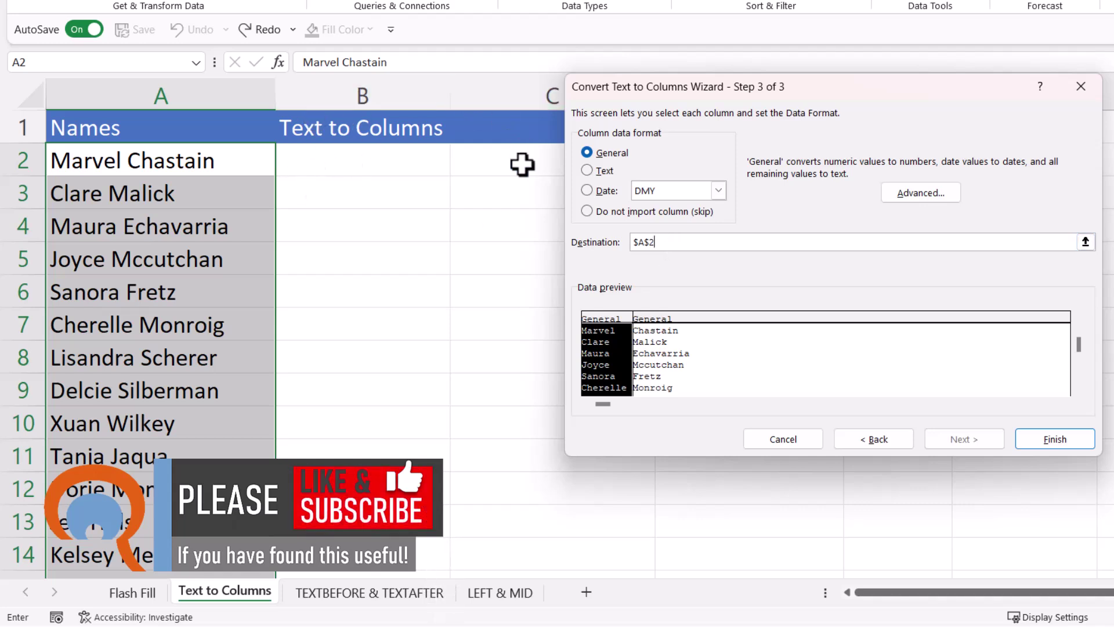
pyautogui.moveTo(667, 241); pyautogui.dragTo(619, 241)
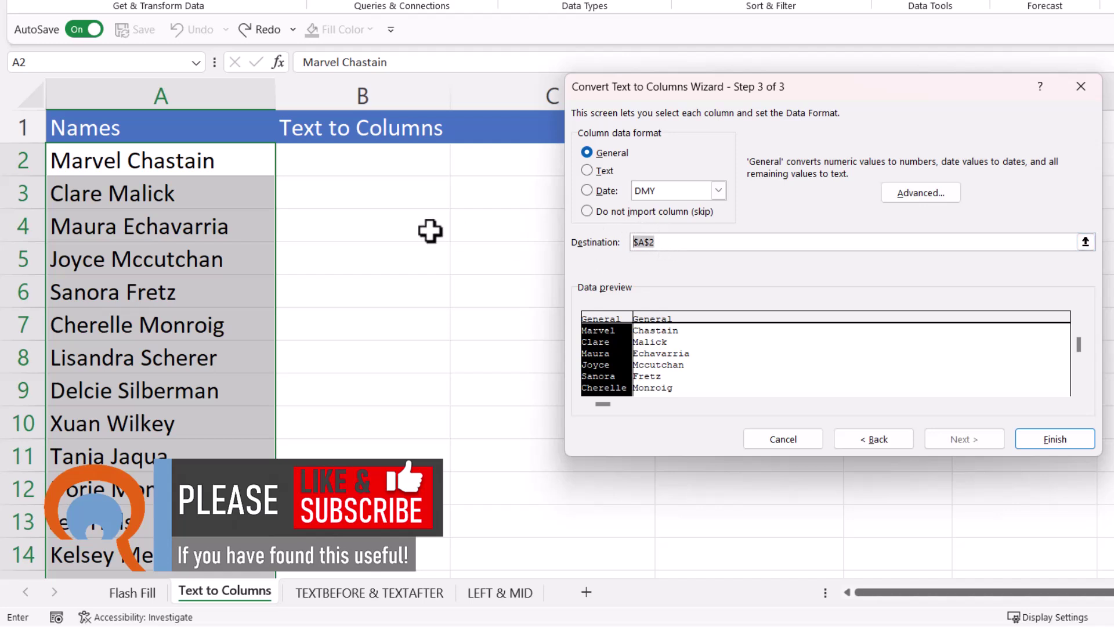
pyautogui.click(372, 160)
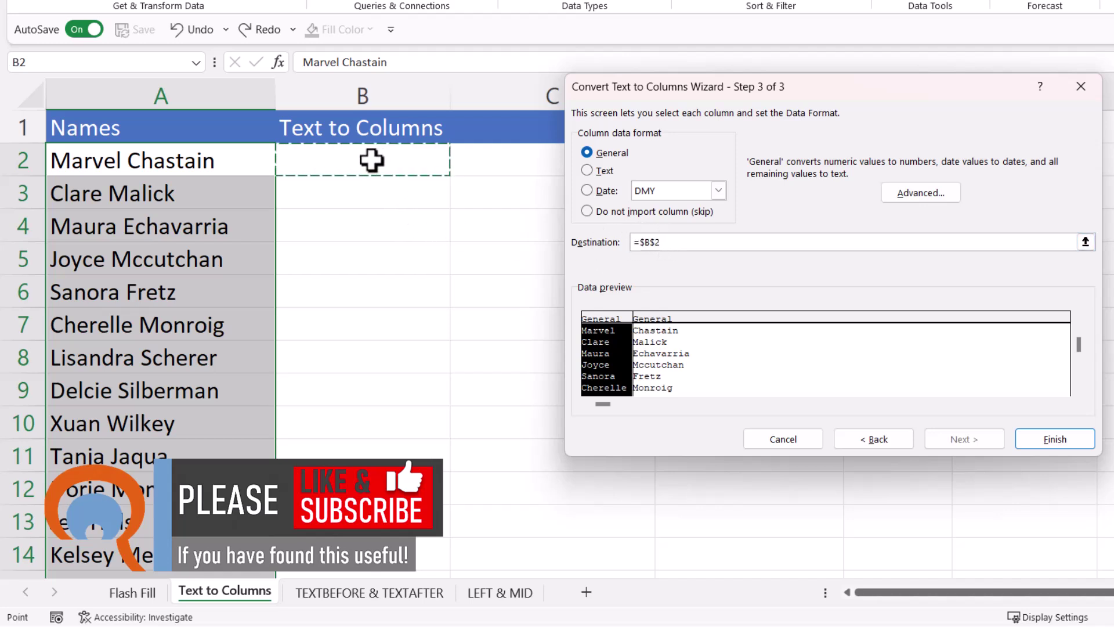
pyautogui.click(1055, 438)
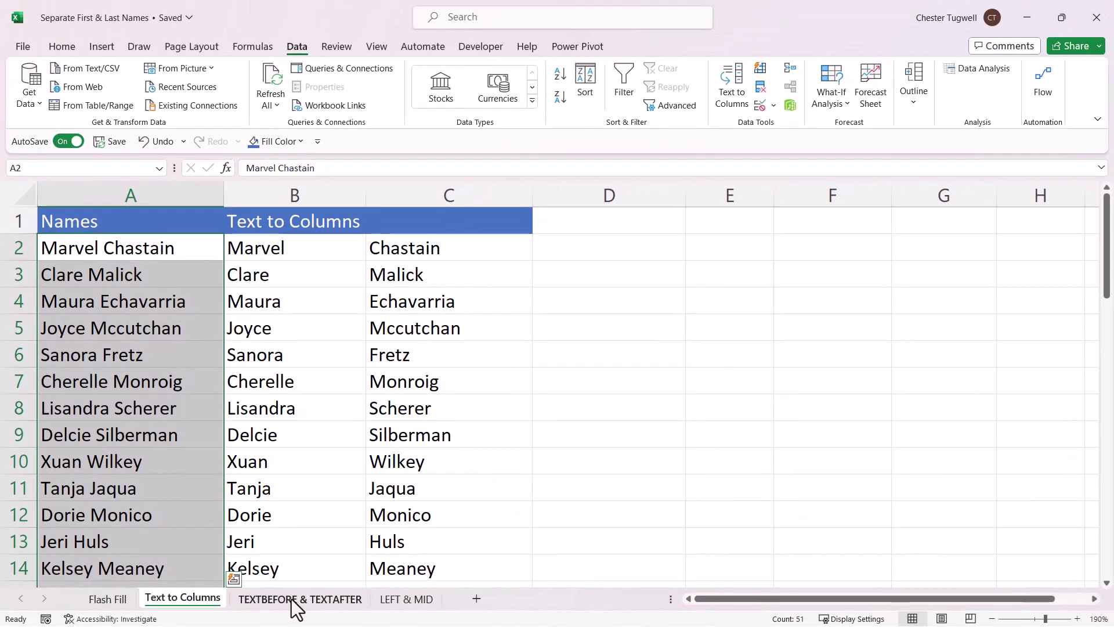
pyautogui.click(293, 600)
# - On the TEXTBEFORE & TEXTAFTER sheet, enter =TEXTBEFORE(A2," ") in B2
pyautogui.click(331, 380)
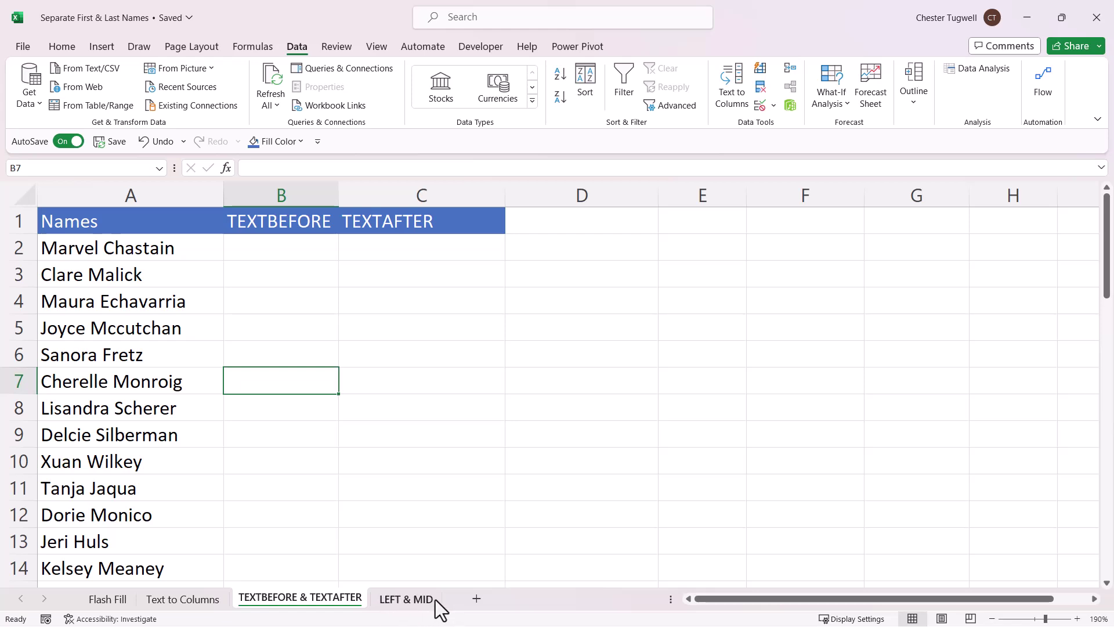
pyautogui.click(279, 248)
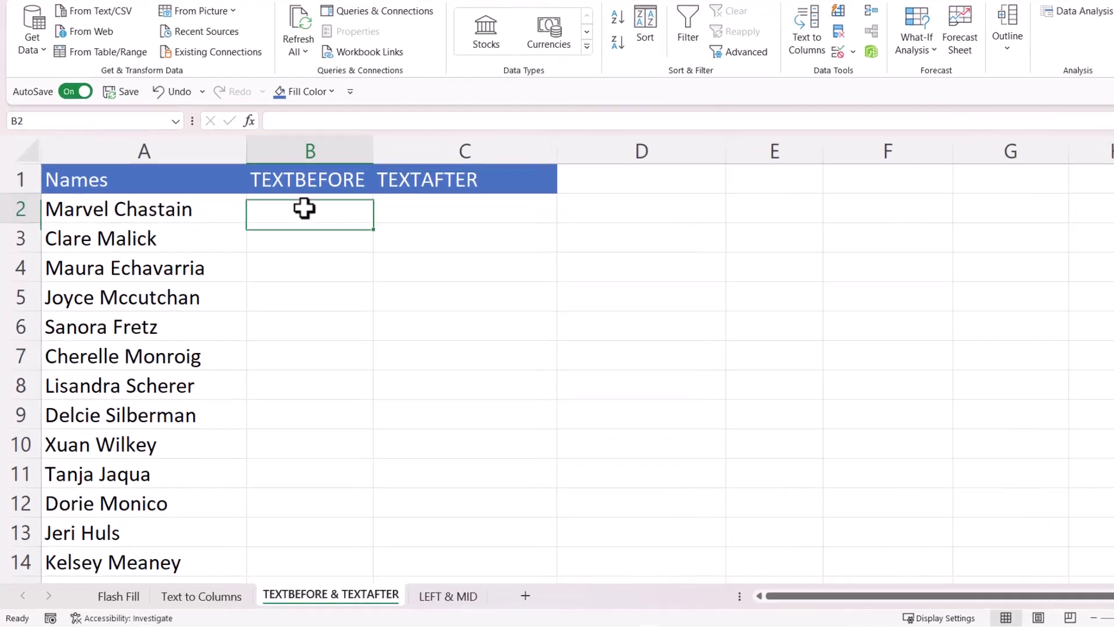
pyautogui.write('=te')
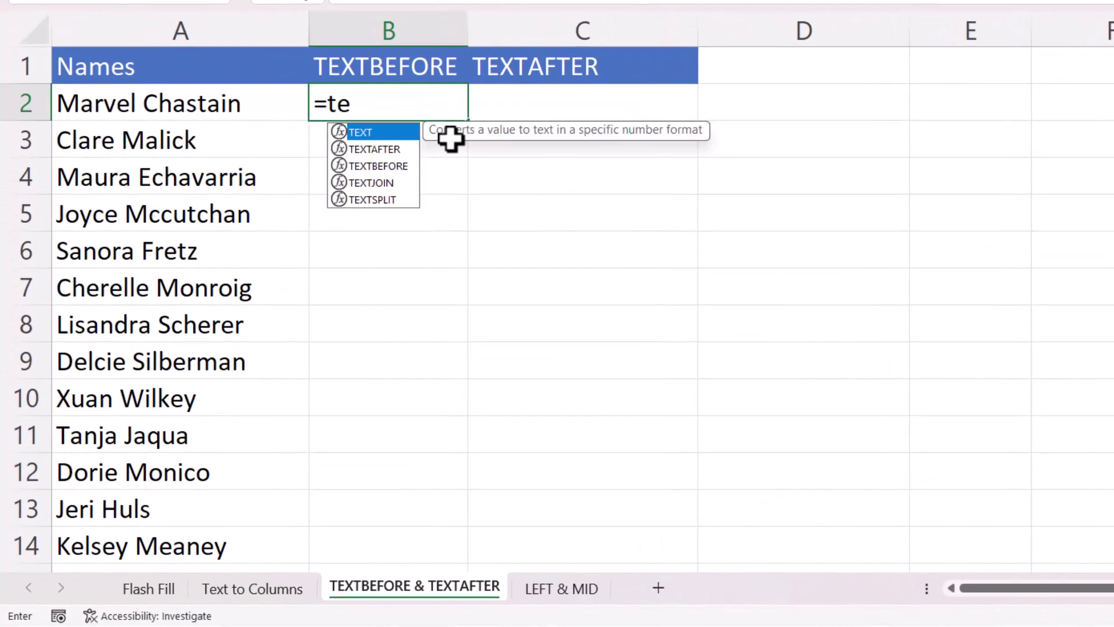
pyautogui.doubleClick(386, 167)
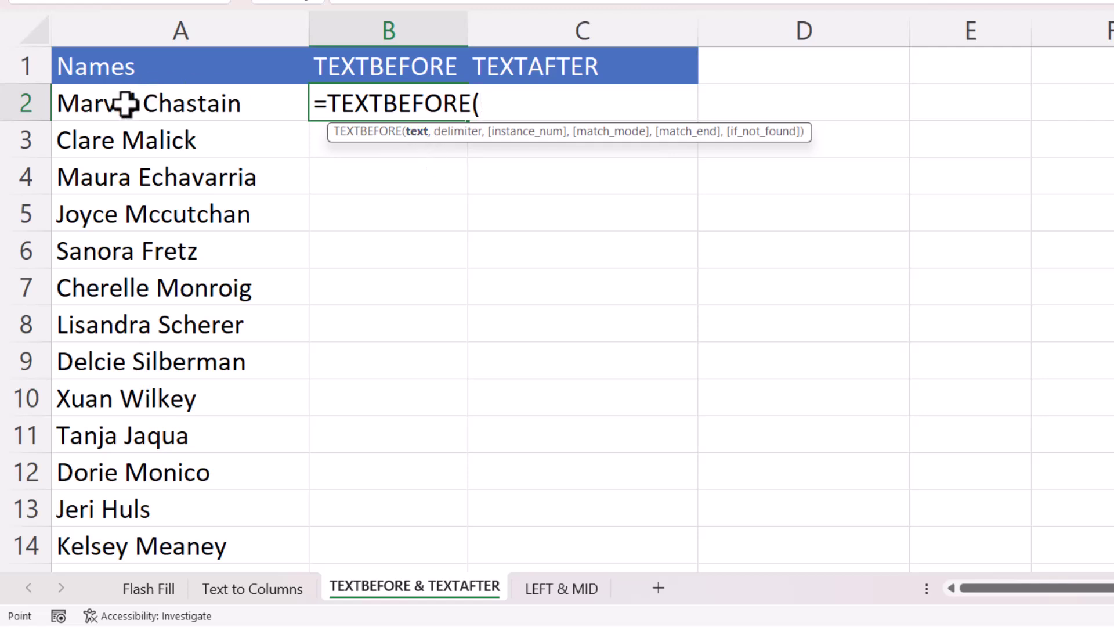
pyautogui.click(126, 104)
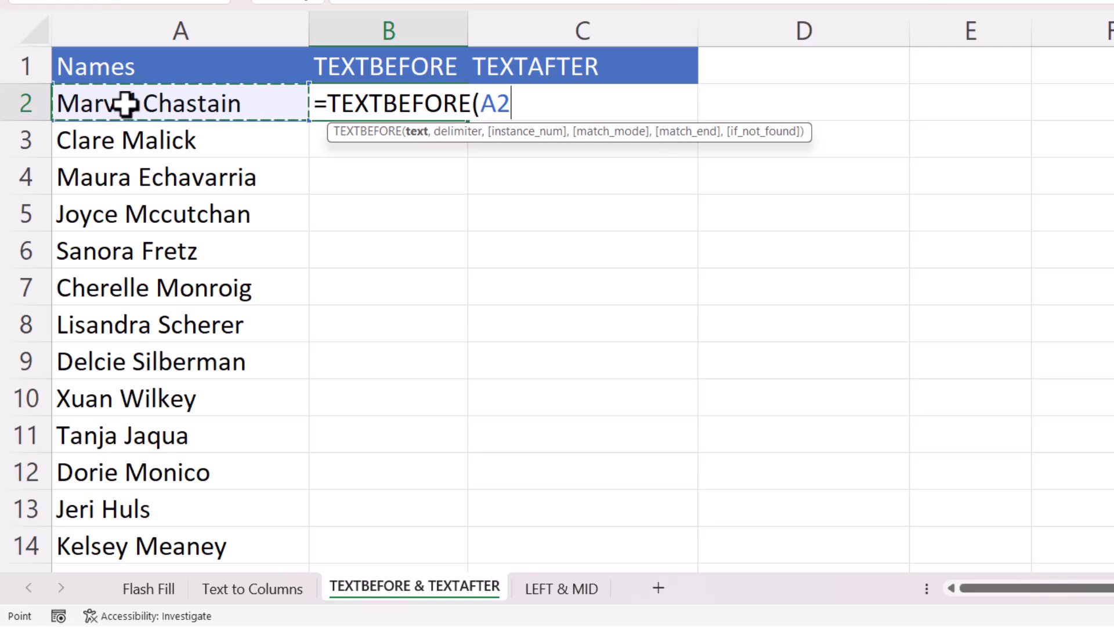
pyautogui.write(',')
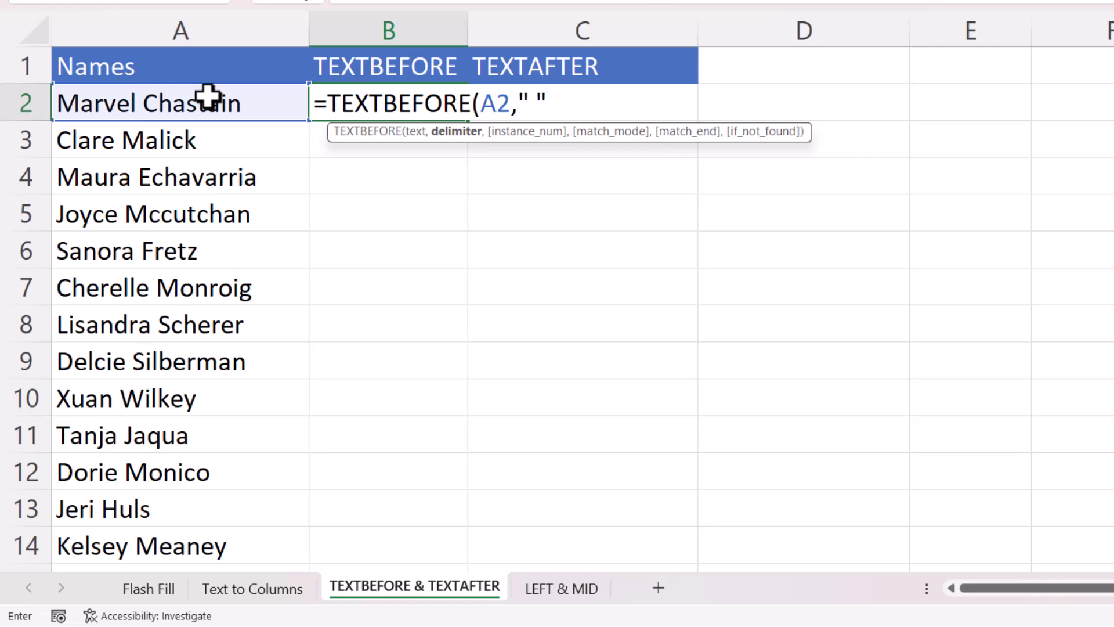
pyautogui.write(')')
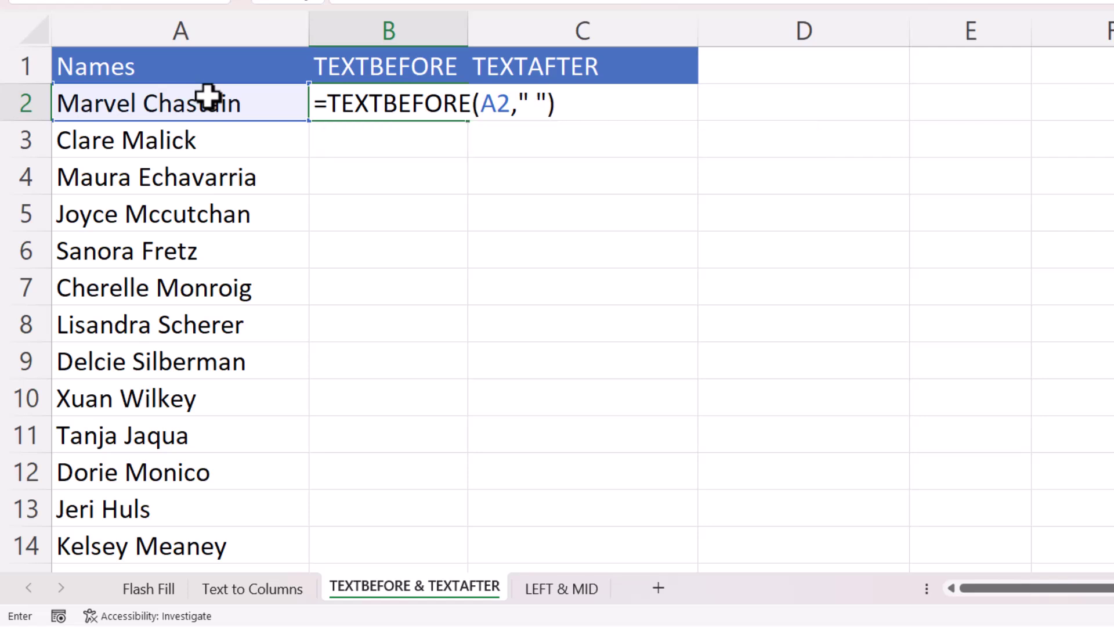
pyautogui.press('Return')
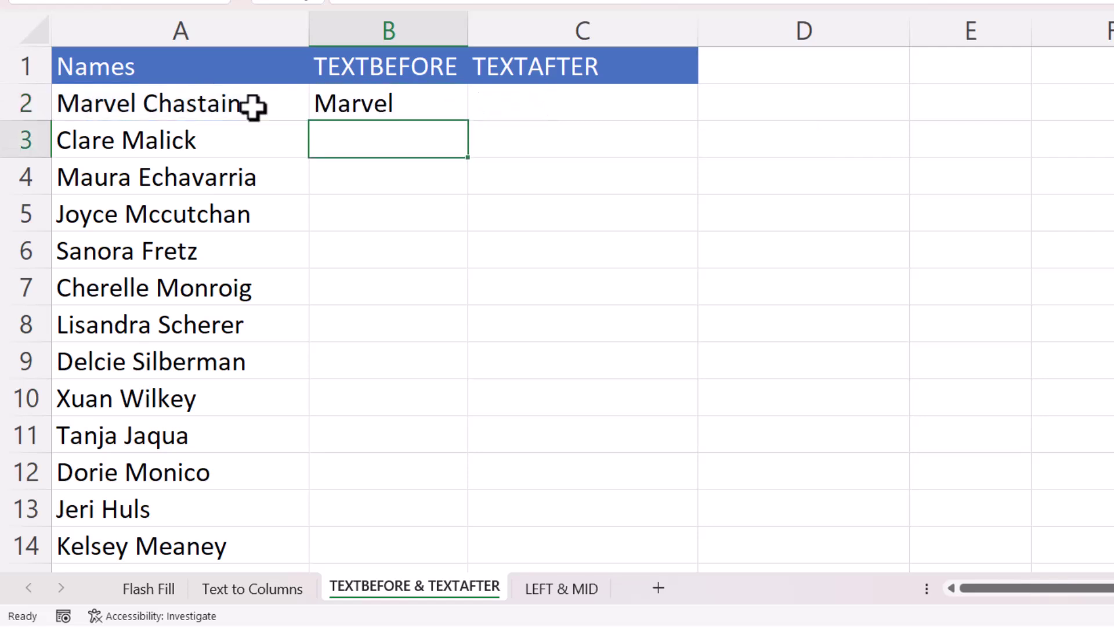
# - Fill the TEXTBEFORE formula down from B2 for every name
pyautogui.click(441, 106)
pyautogui.doubleClick(470, 122)
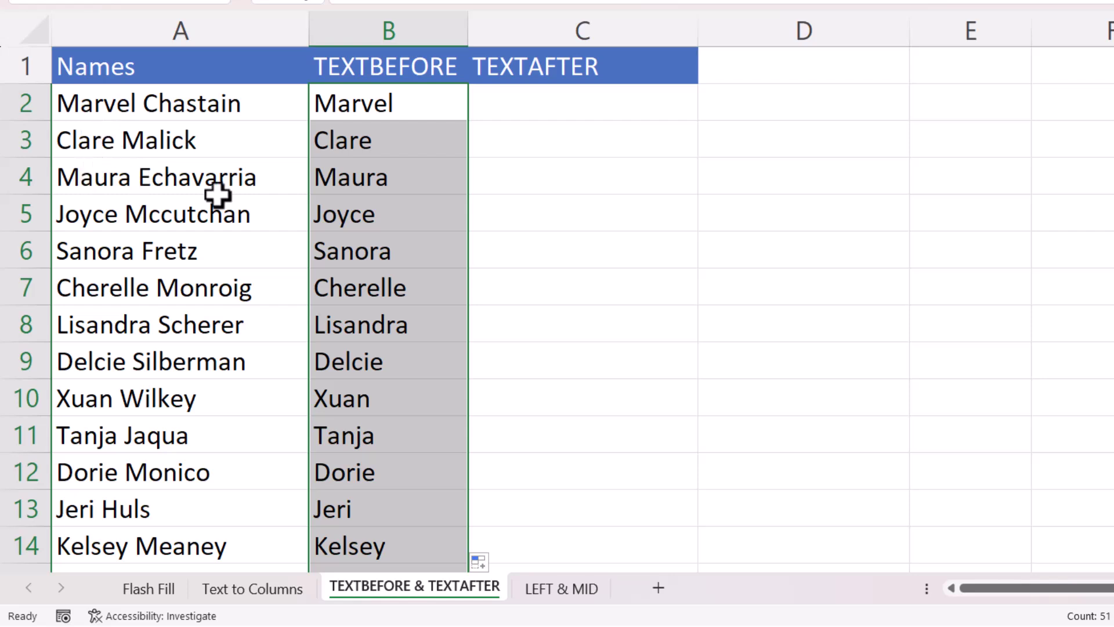
pyautogui.click(583, 104)
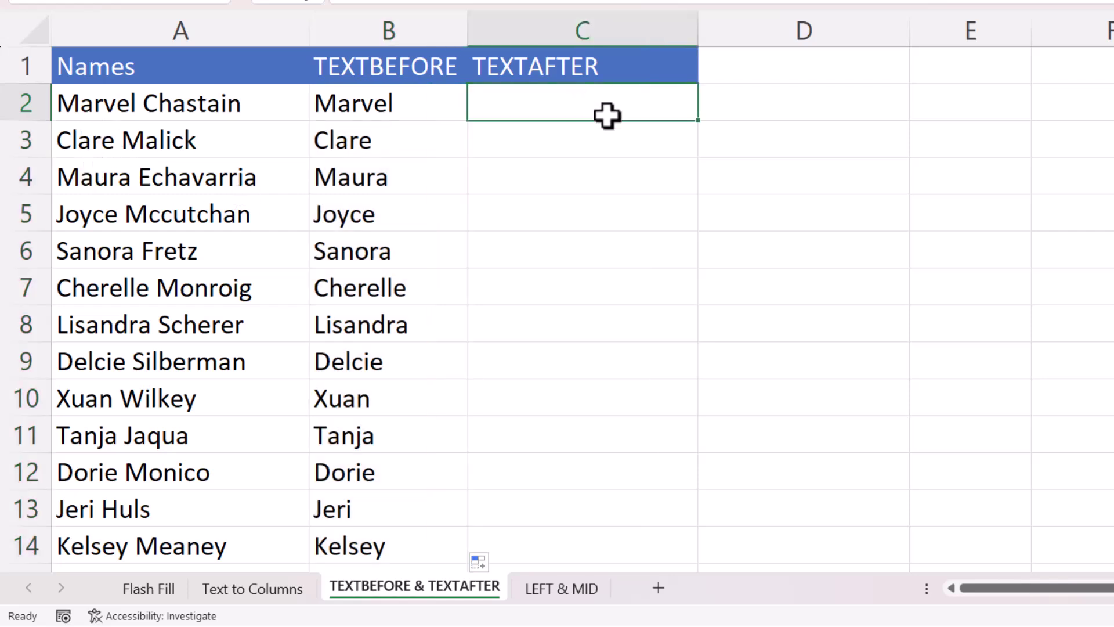
# - Enter =TEXTAFTER(A2," ") in C2 and fill it down to row 51
pyautogui.write('=te')
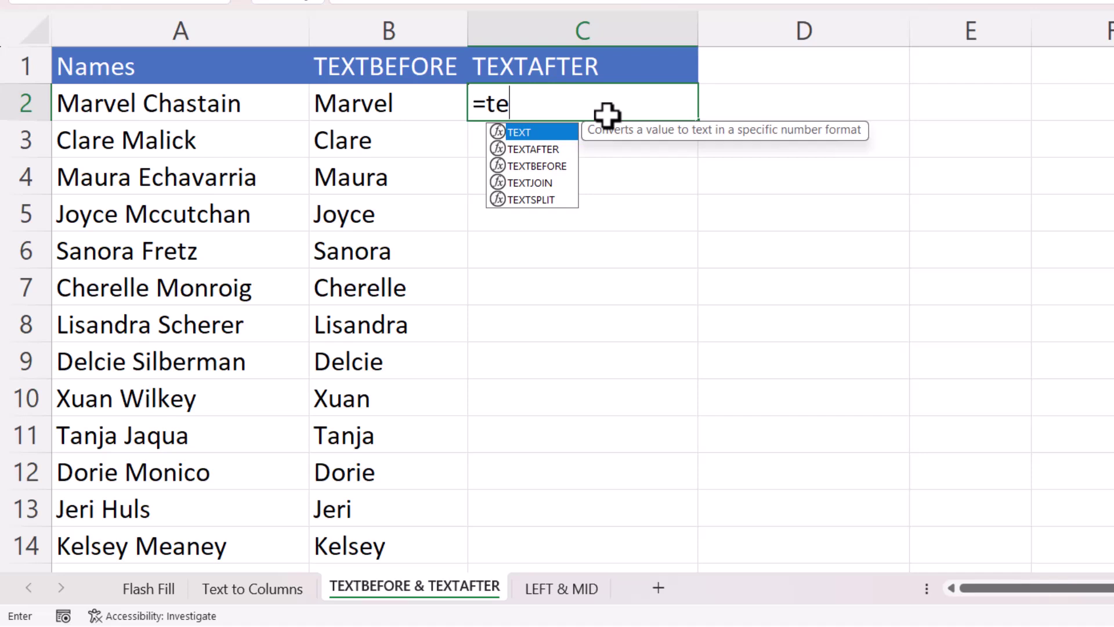
pyautogui.doubleClick(563, 151)
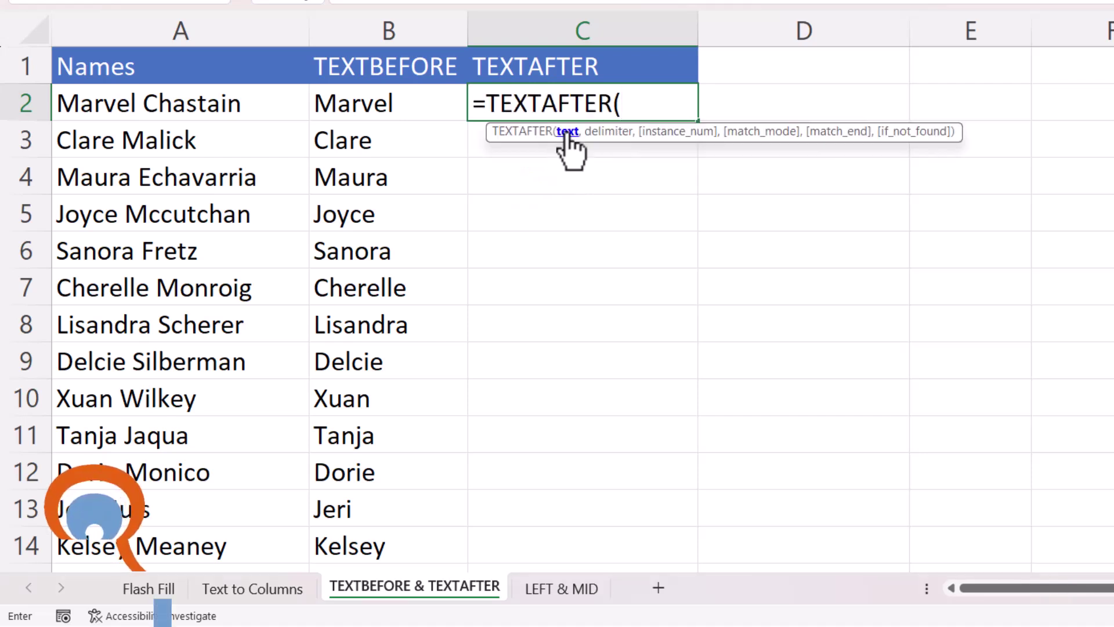
pyautogui.click(167, 102)
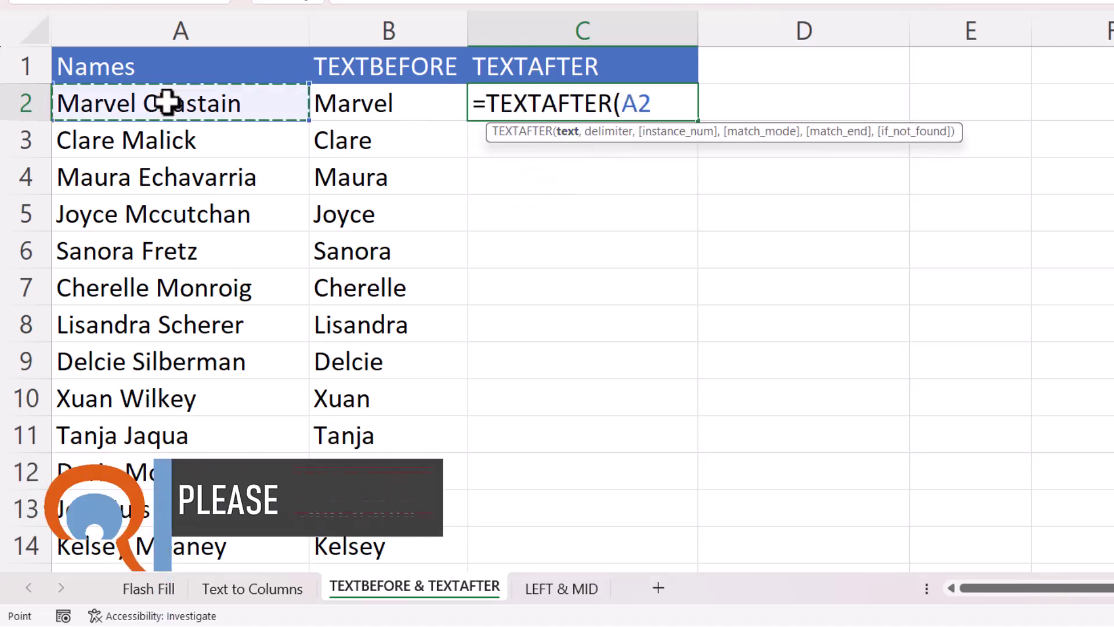
pyautogui.write(',')
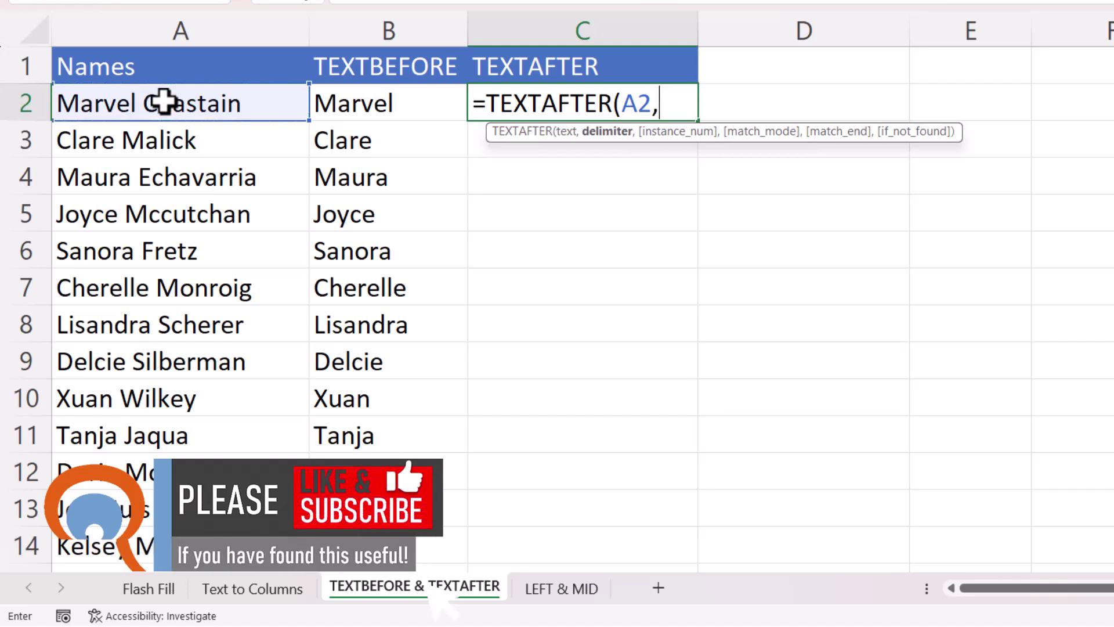
pyautogui.write('" "')
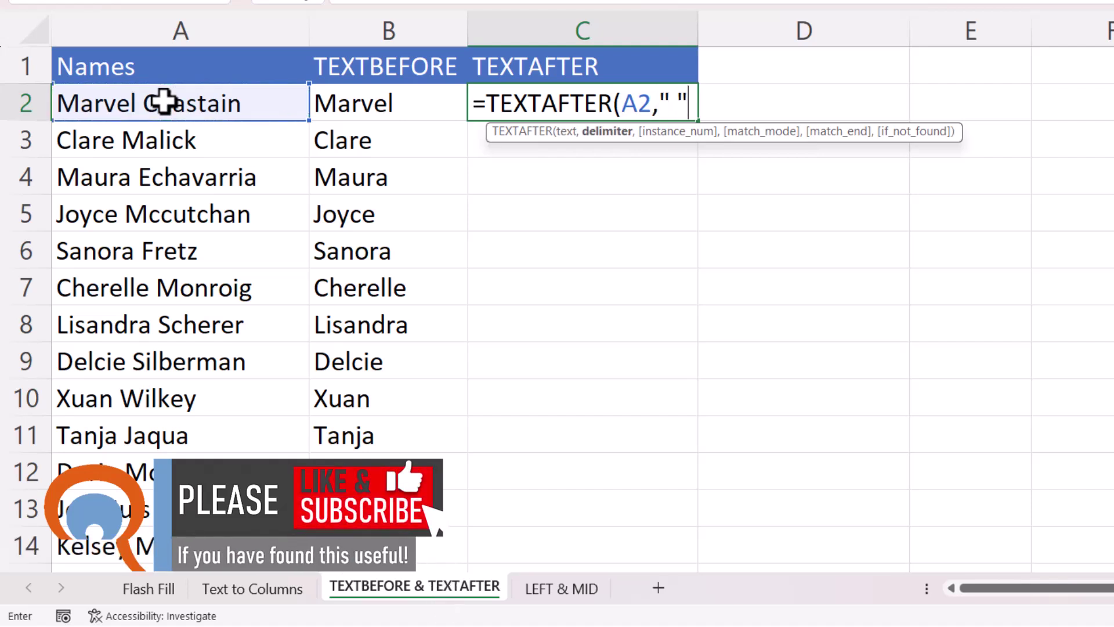
pyautogui.write(')')
pyautogui.press('Return')
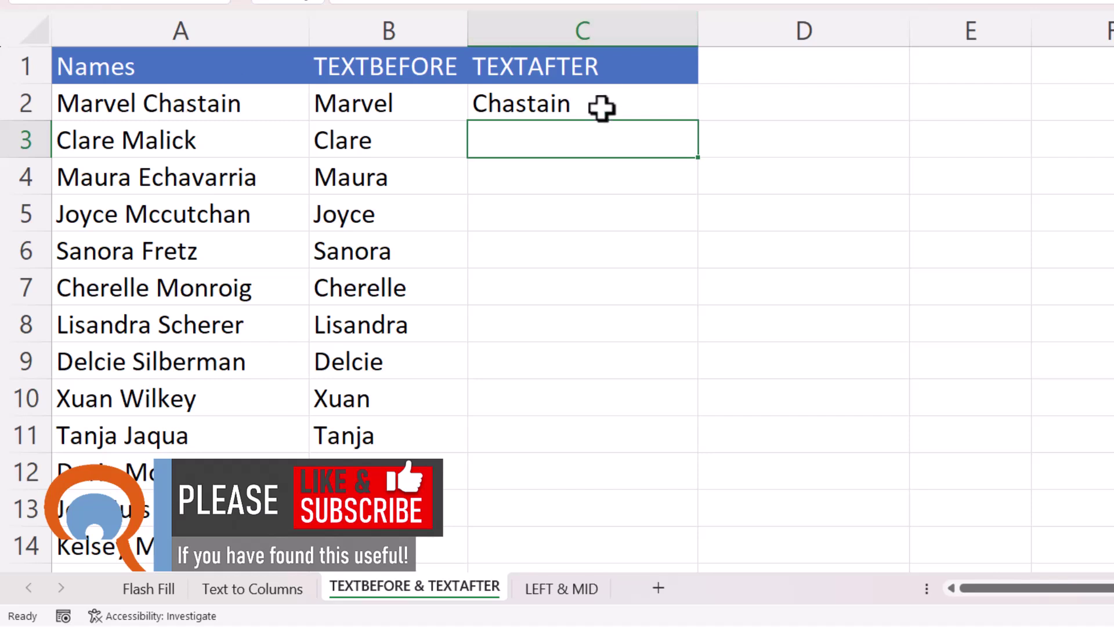
pyautogui.click(641, 112)
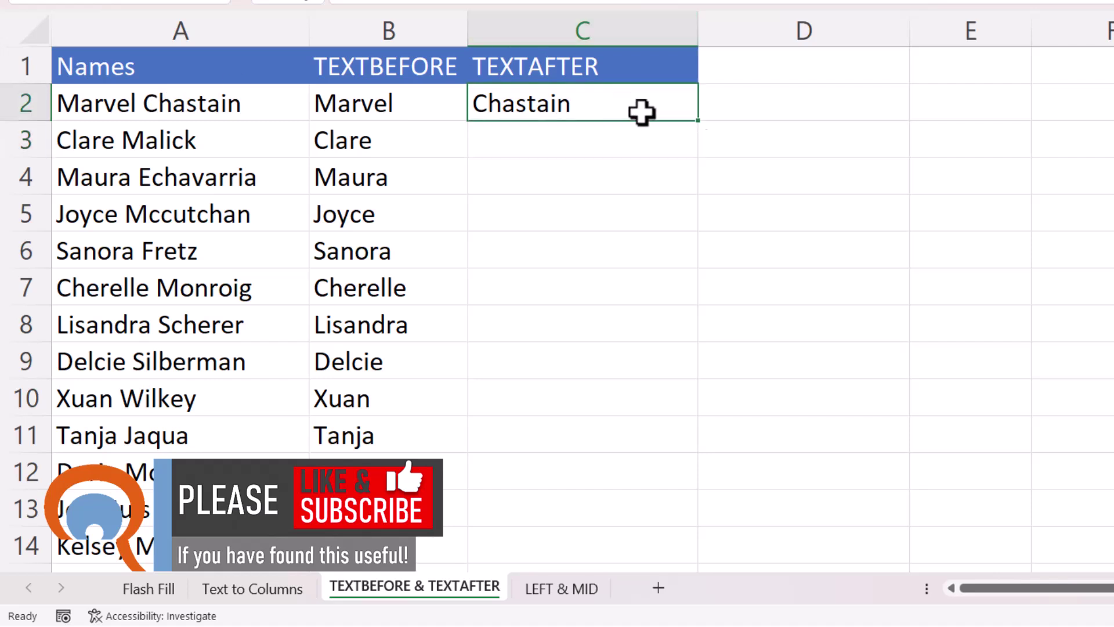
pyautogui.doubleClick(700, 124)
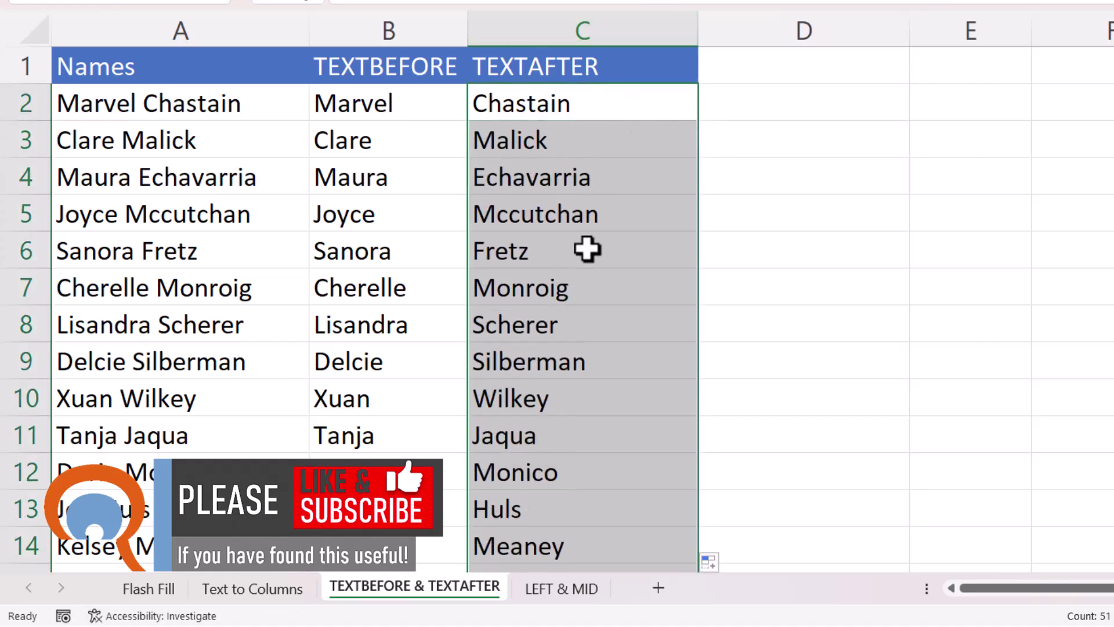
# - On the LEFT & MID sheet, enter =LEFT(A2,6) in B2 so it returns Marvel
pyautogui.click(549, 588)
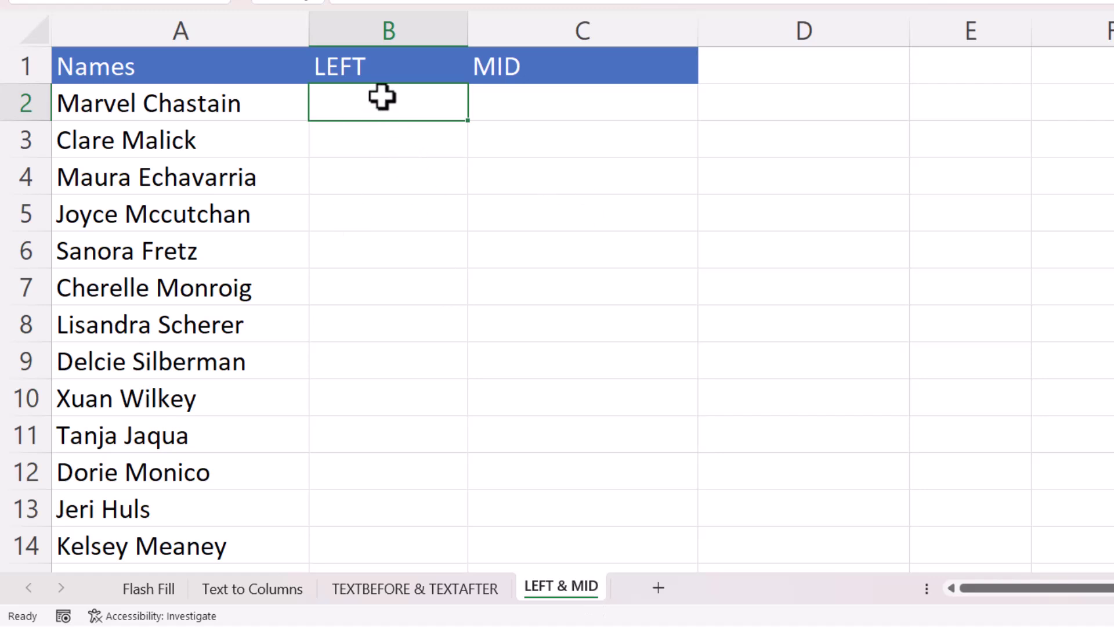
pyautogui.write('left')
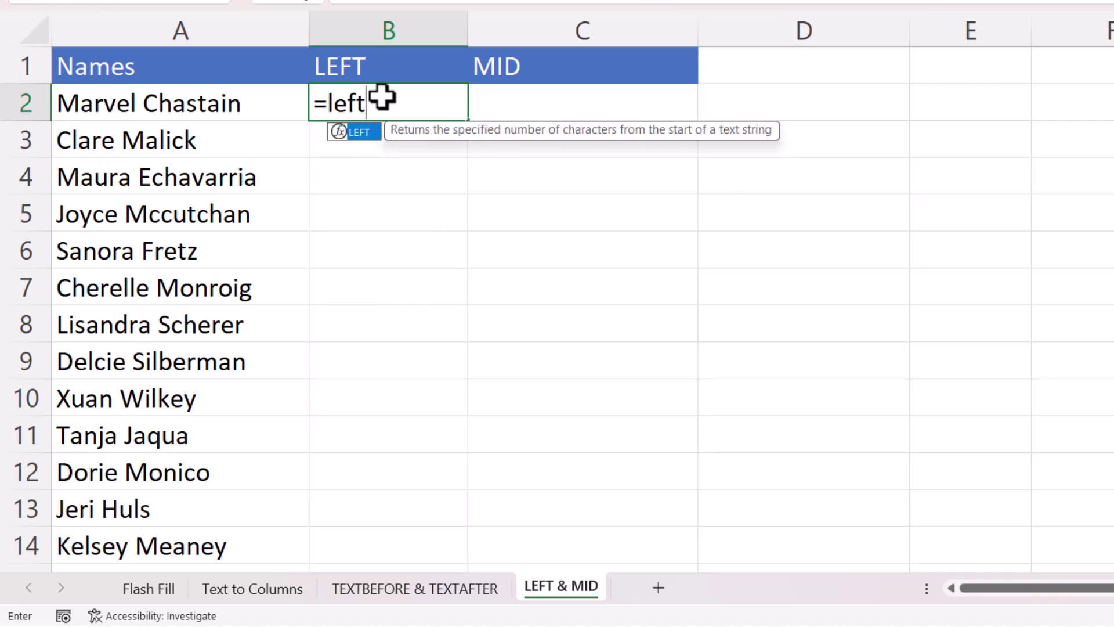
pyautogui.write('(')
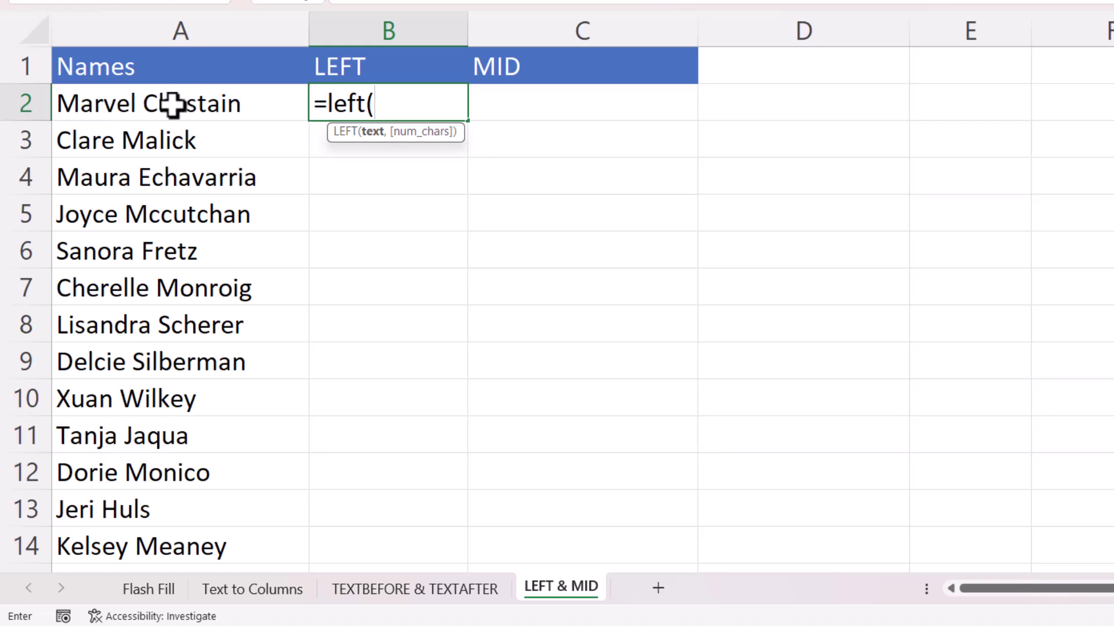
pyautogui.click(119, 103)
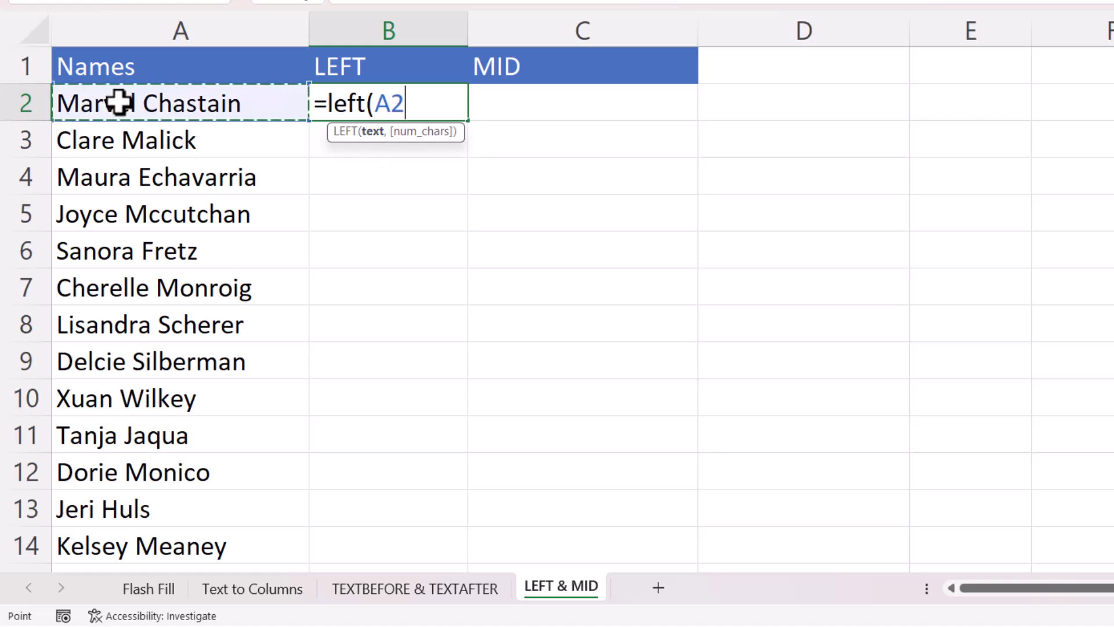
pyautogui.write(',6')
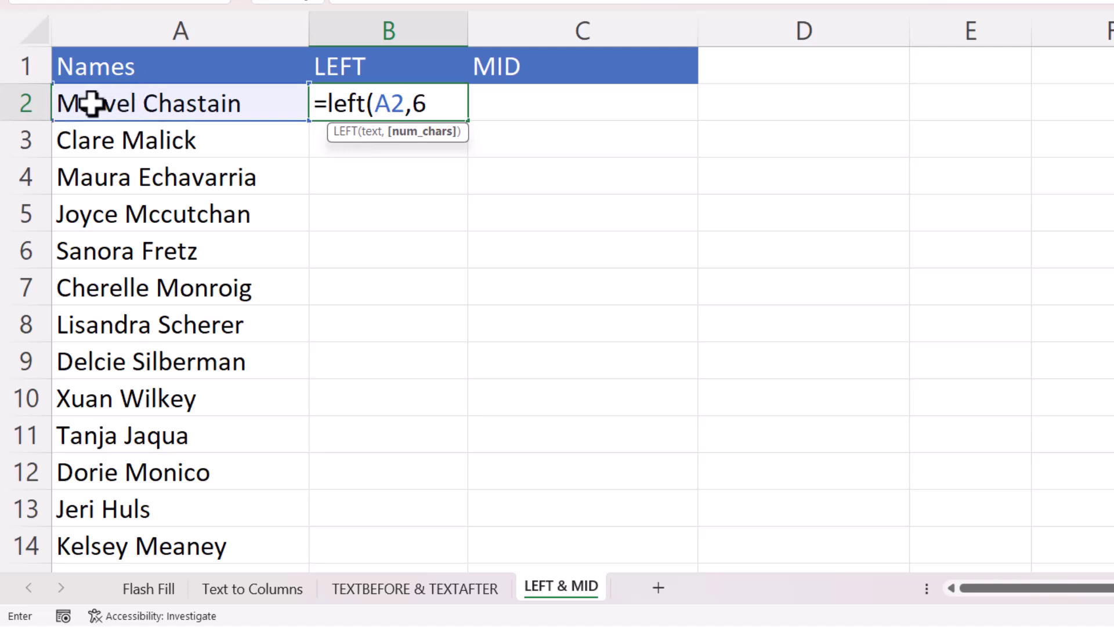
pyautogui.press('Return')
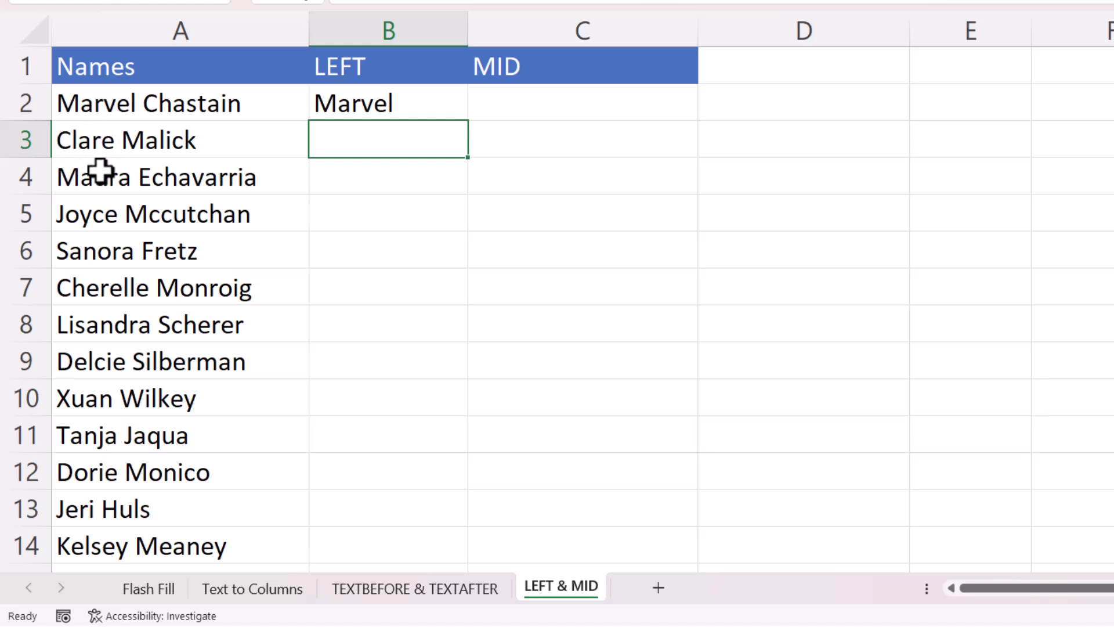
pyautogui.click(423, 105)
# - Replace B2 with =FIND(" ",A2), then adjust it to FIND(" ",A2)-1
pyautogui.press('Delete')
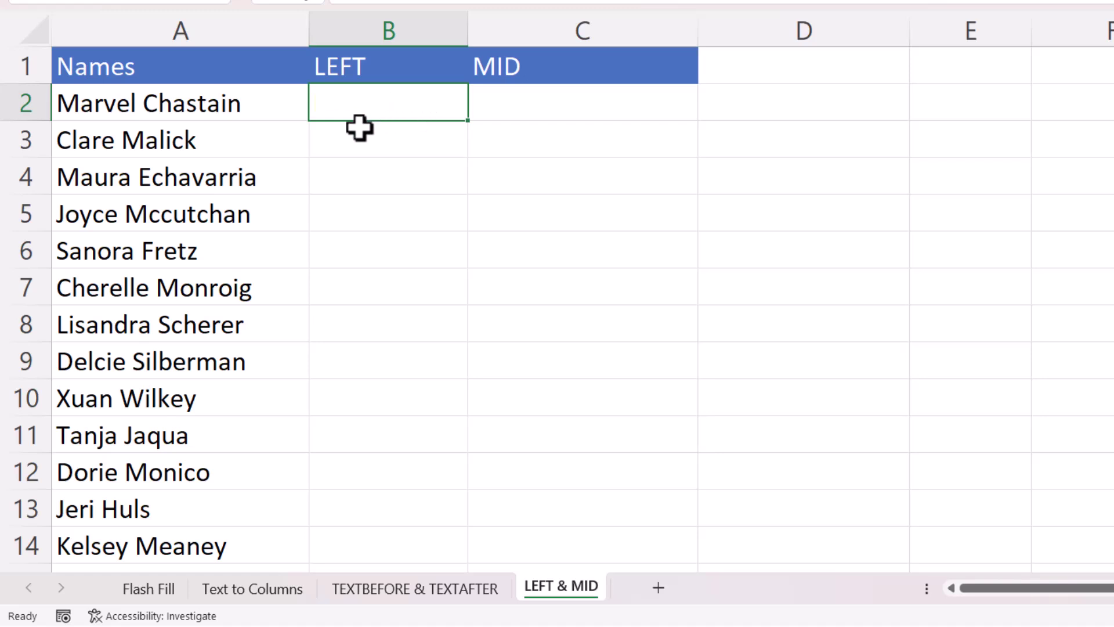
pyautogui.write('=find(')
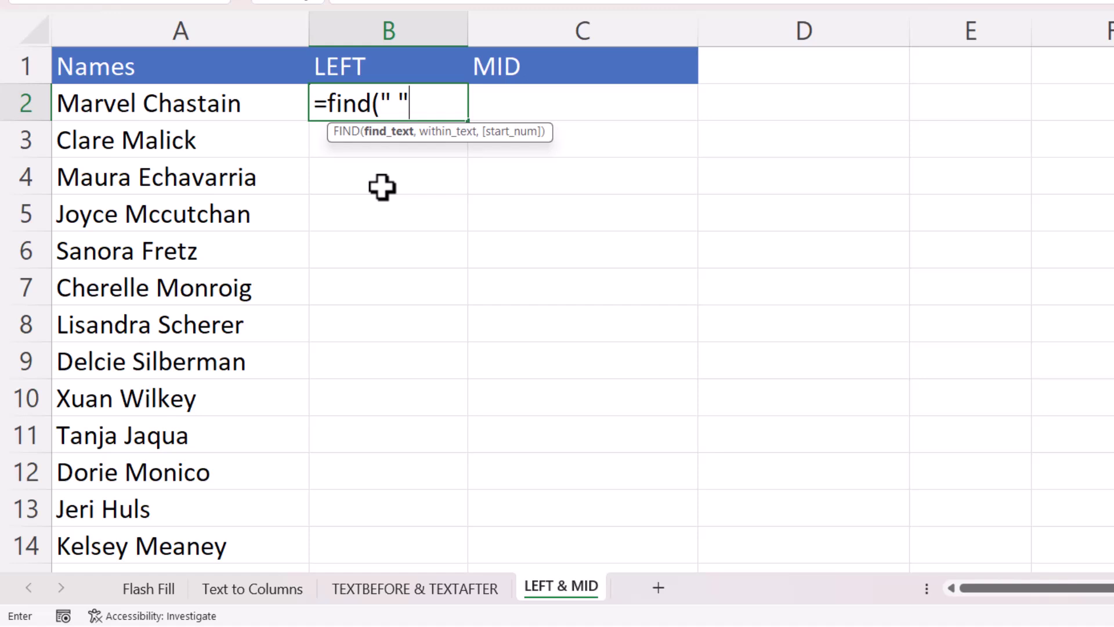
pyautogui.write(',')
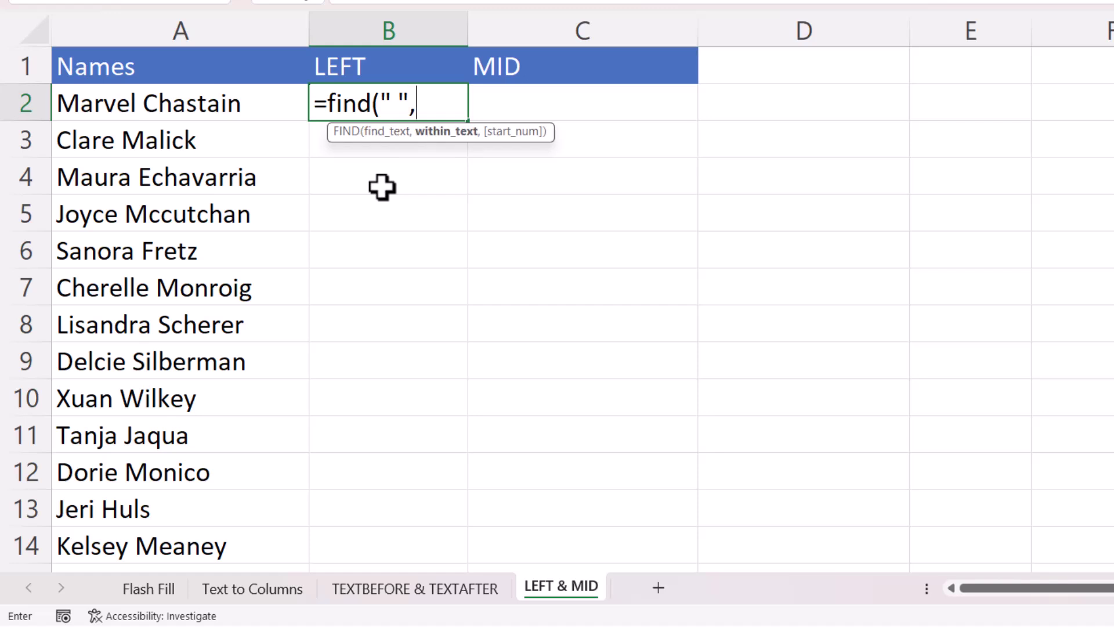
pyautogui.click(109, 103)
pyautogui.write(')')
pyautogui.press('Return')
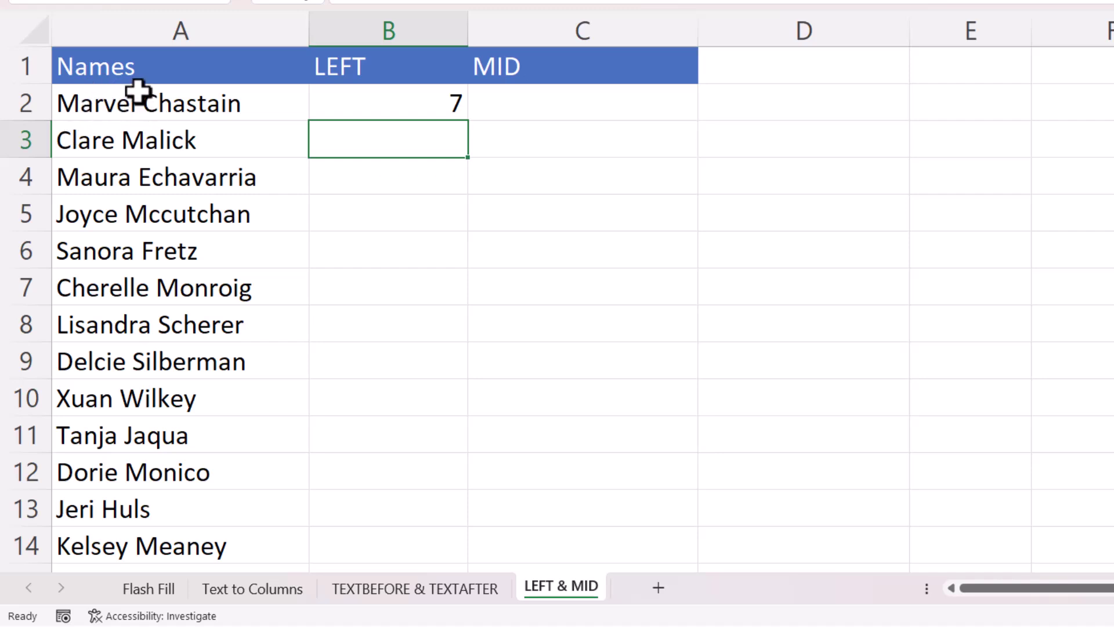
pyautogui.doubleClick(425, 104)
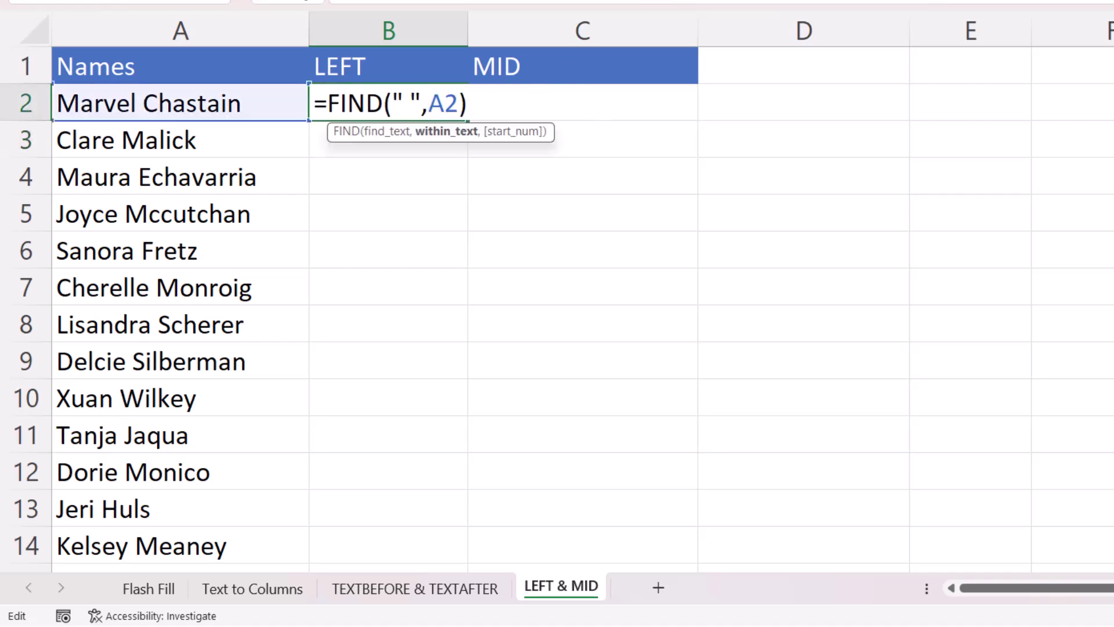
pyautogui.click(467, 103)
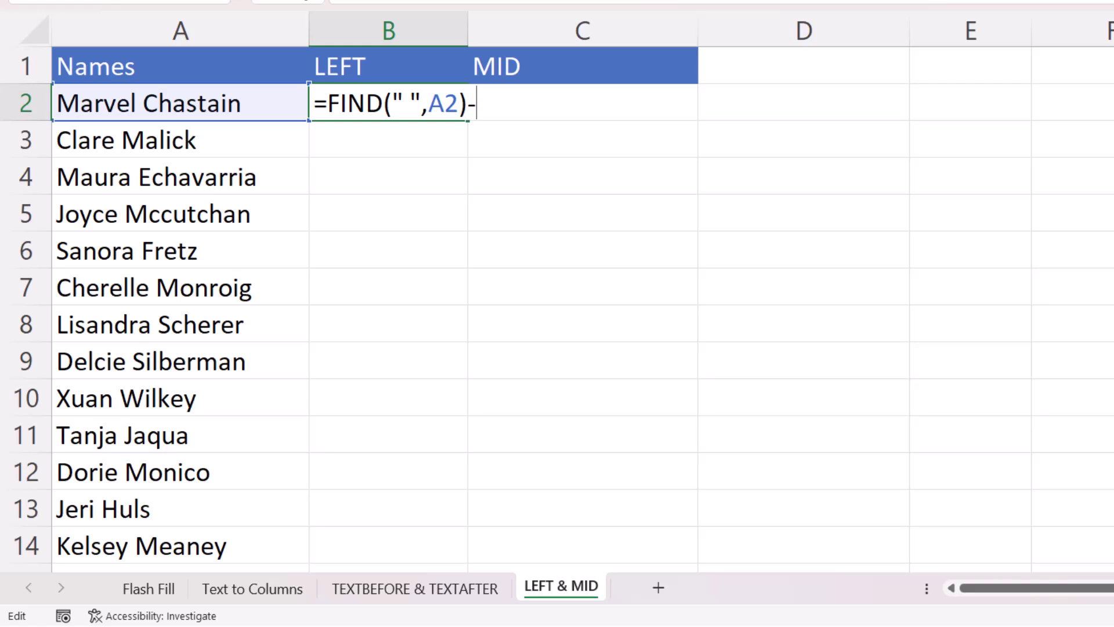
pyautogui.press('Return')
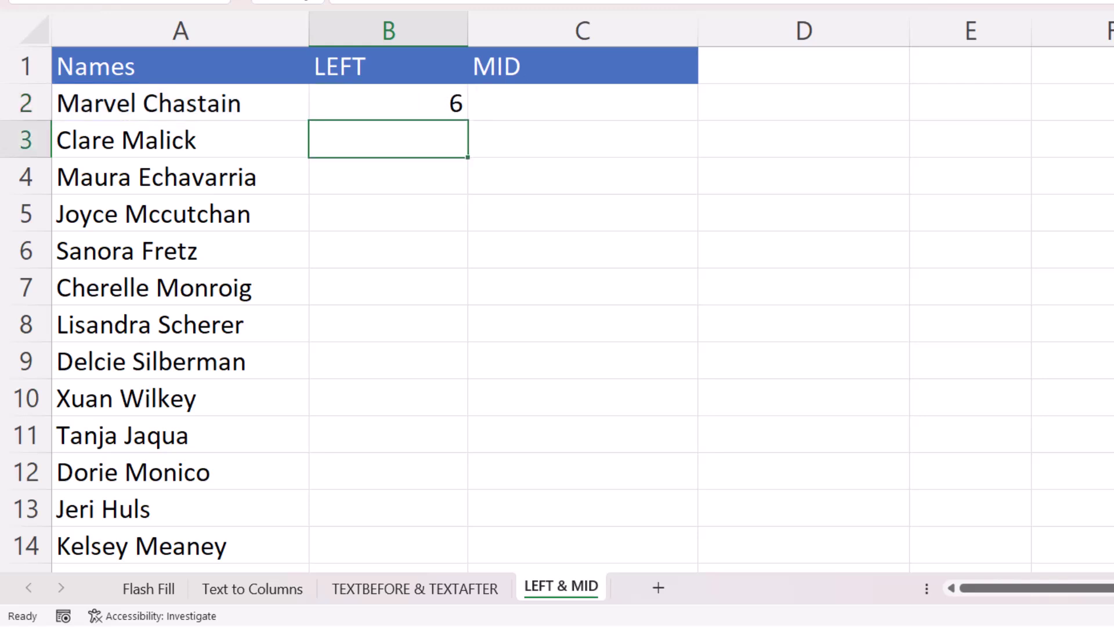
# - Wrap the formula in LEFT to make =LEFT(A2,FIND(" ",A2)-1) in B2
pyautogui.doubleClick(439, 105)
pyautogui.click(328, 103)
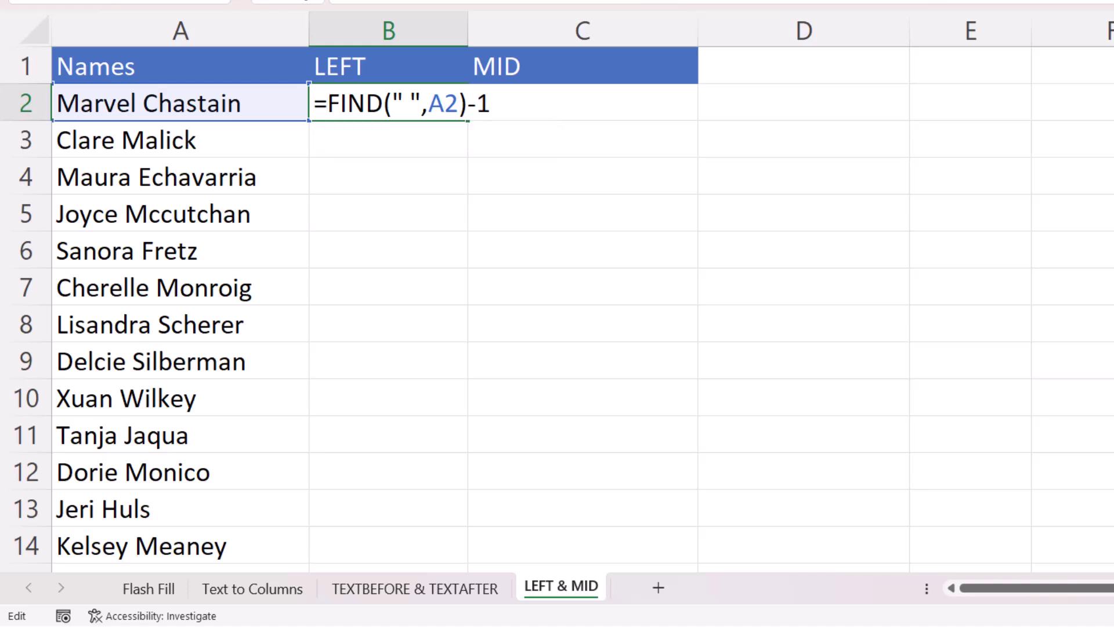
pyautogui.write('left(')
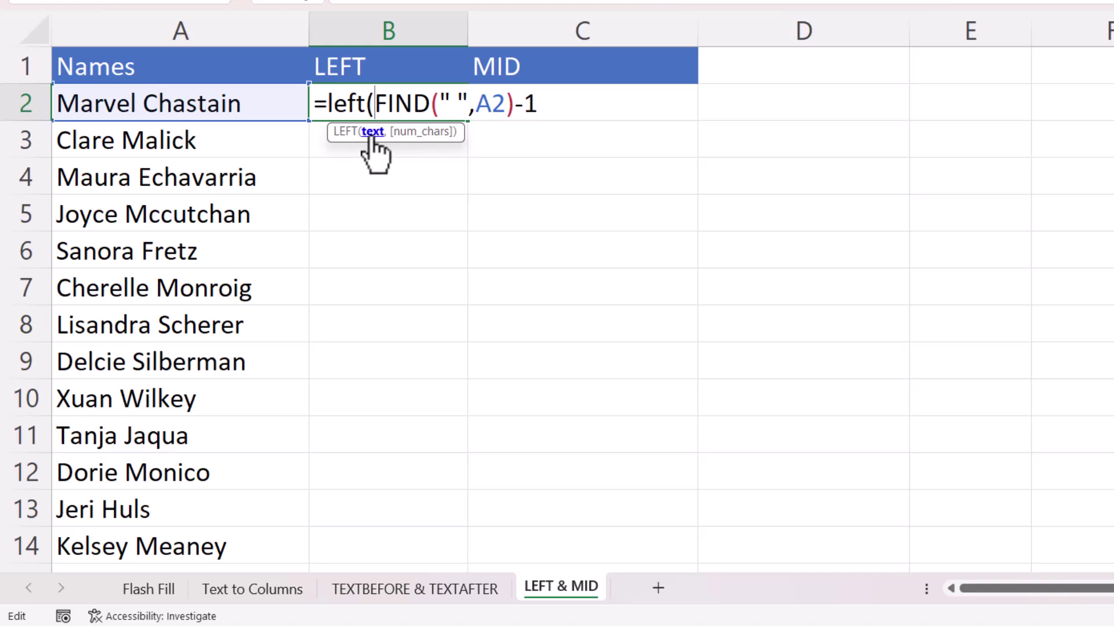
pyautogui.click(129, 102)
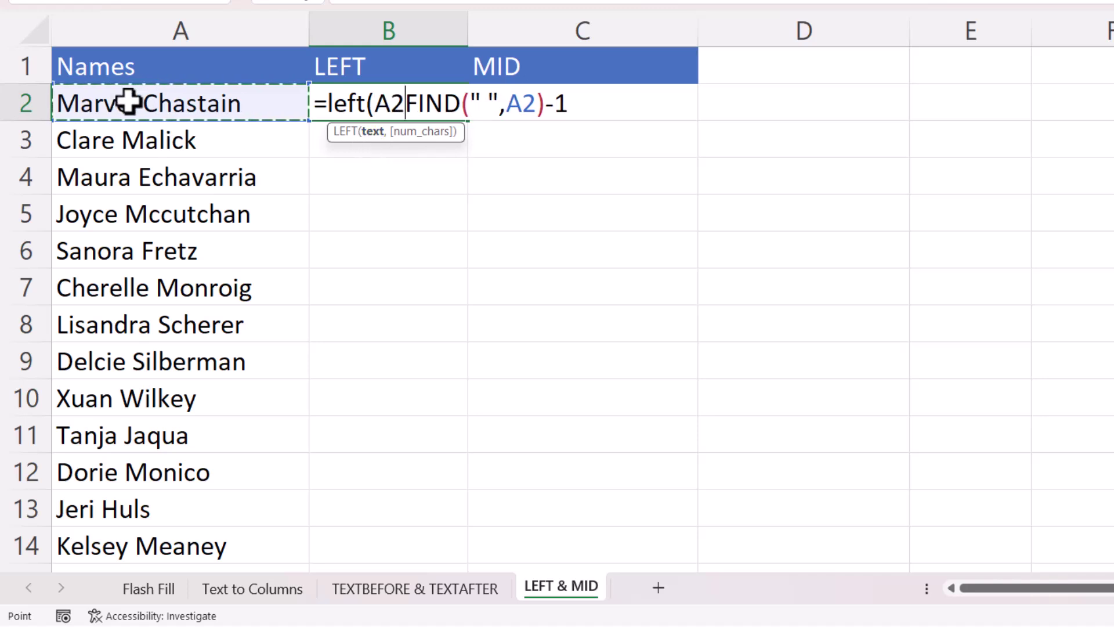
pyautogui.write(',')
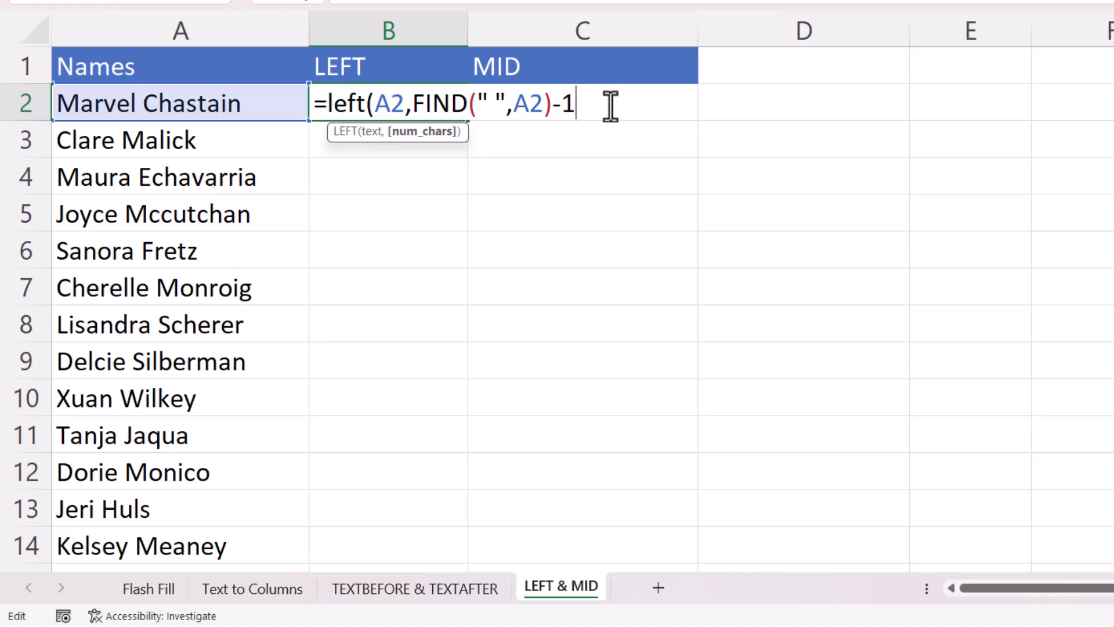
pyautogui.press('Return')
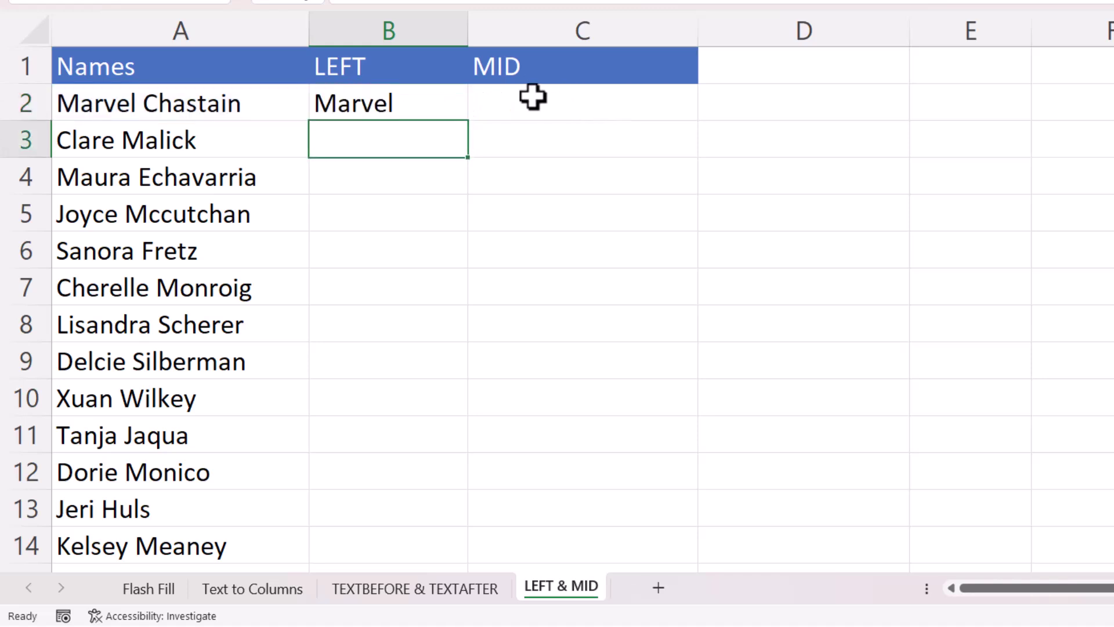
# - Fill the first-name formula from B2 down the whole LEFT column
pyautogui.click(450, 114)
pyautogui.doubleClick(469, 125)
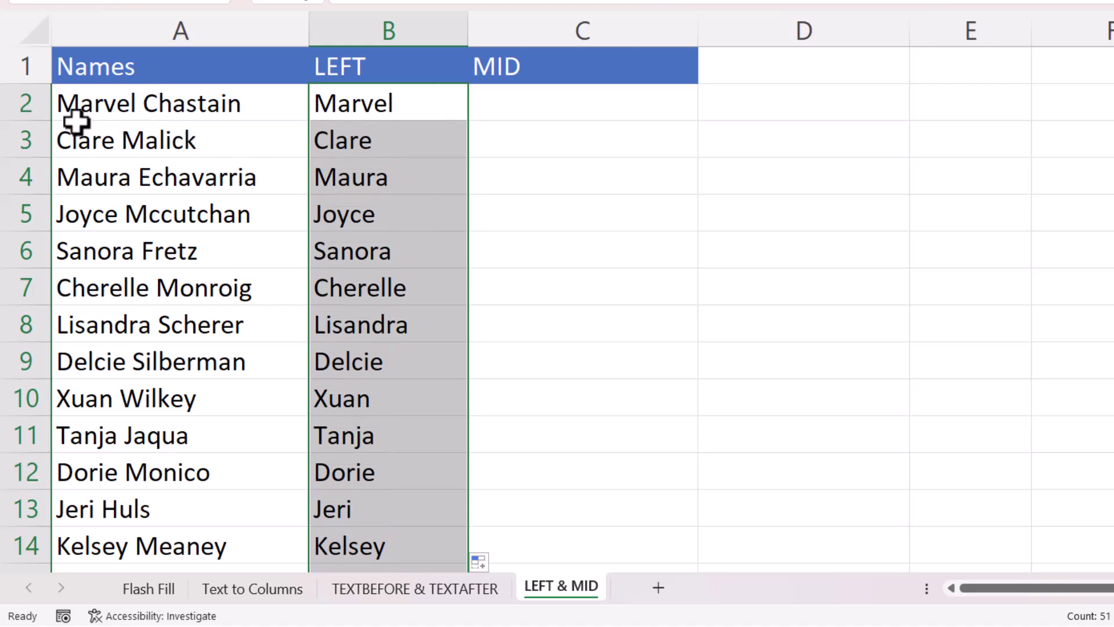
pyautogui.click(568, 112)
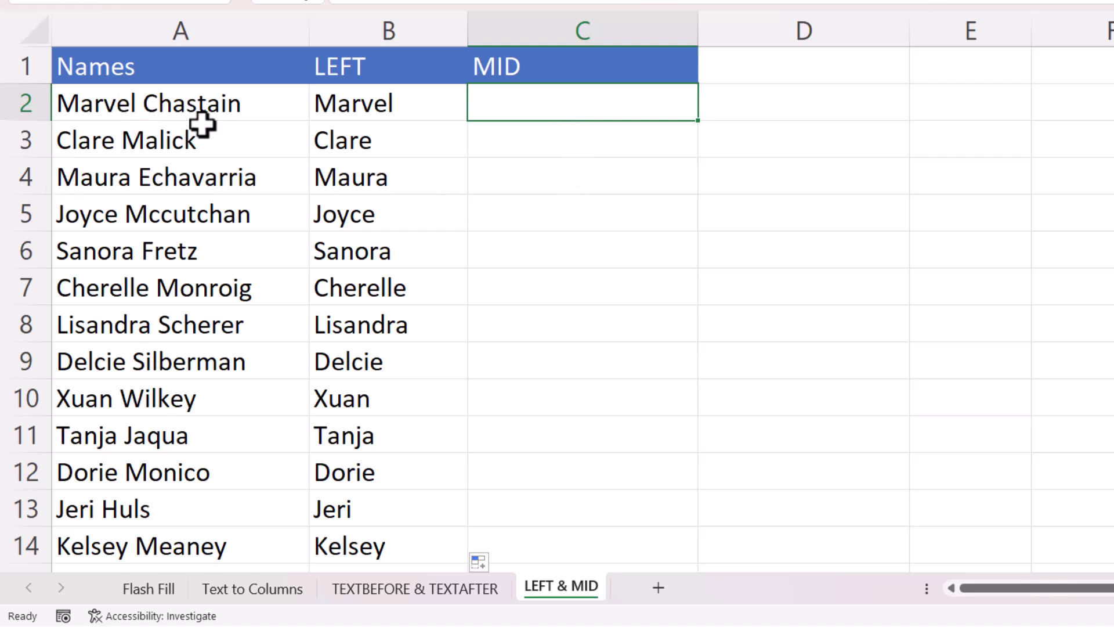
pyautogui.write('=mid(')
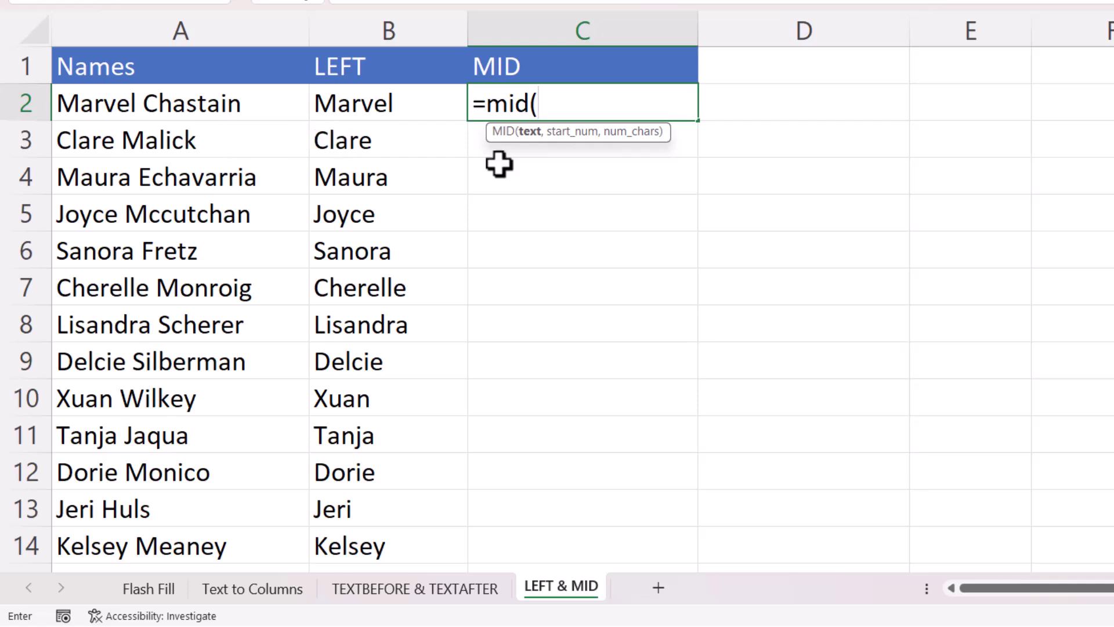
pyautogui.click(157, 104)
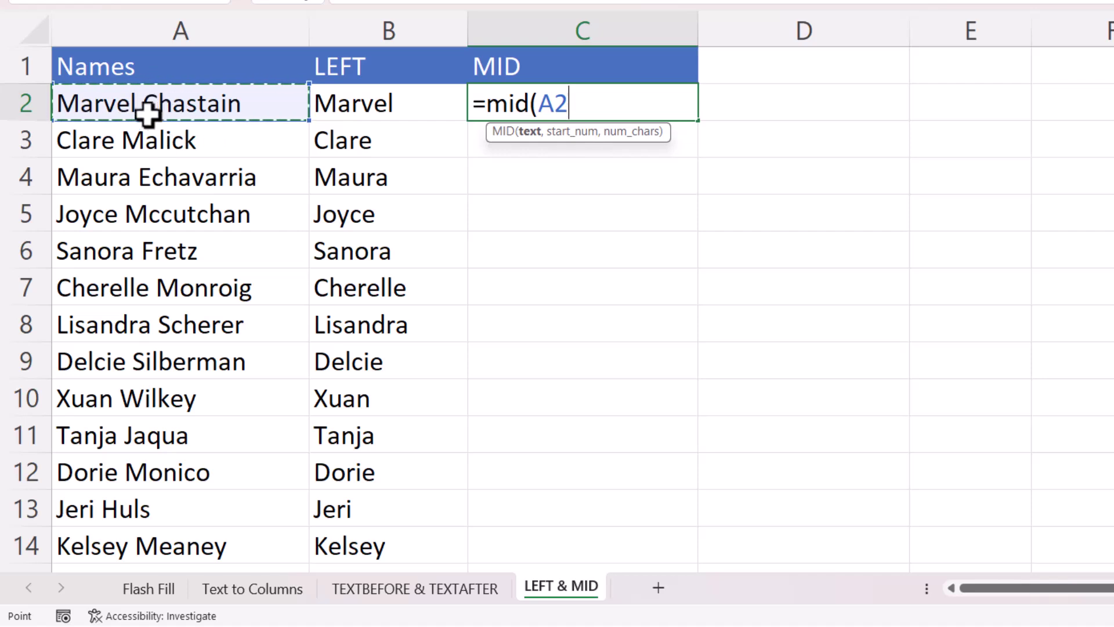
pyautogui.write(',')
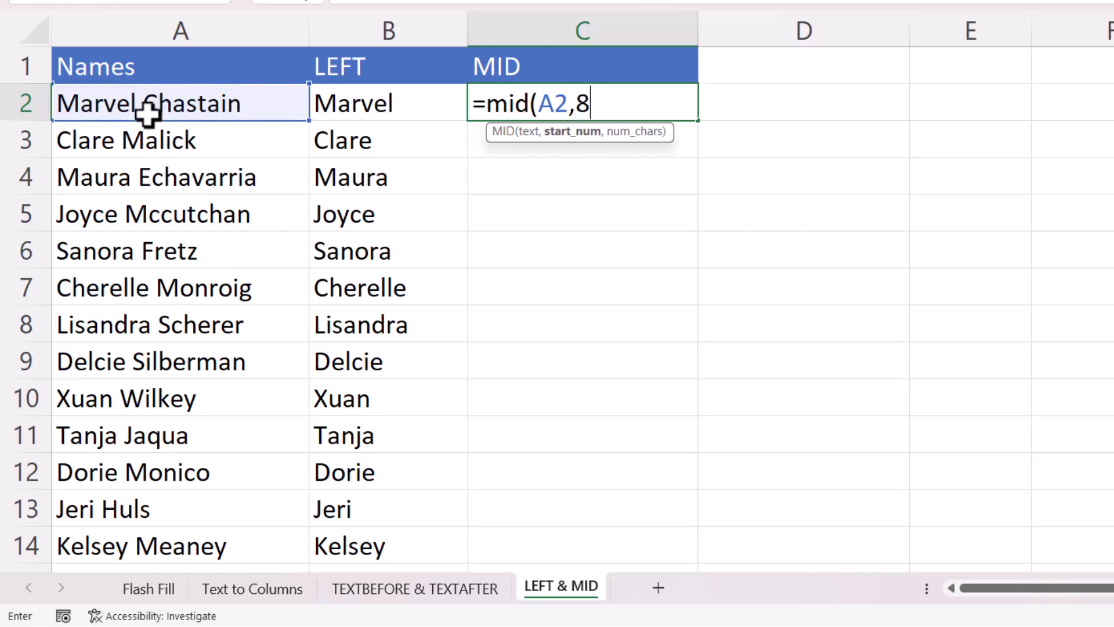
pyautogui.write('8,')
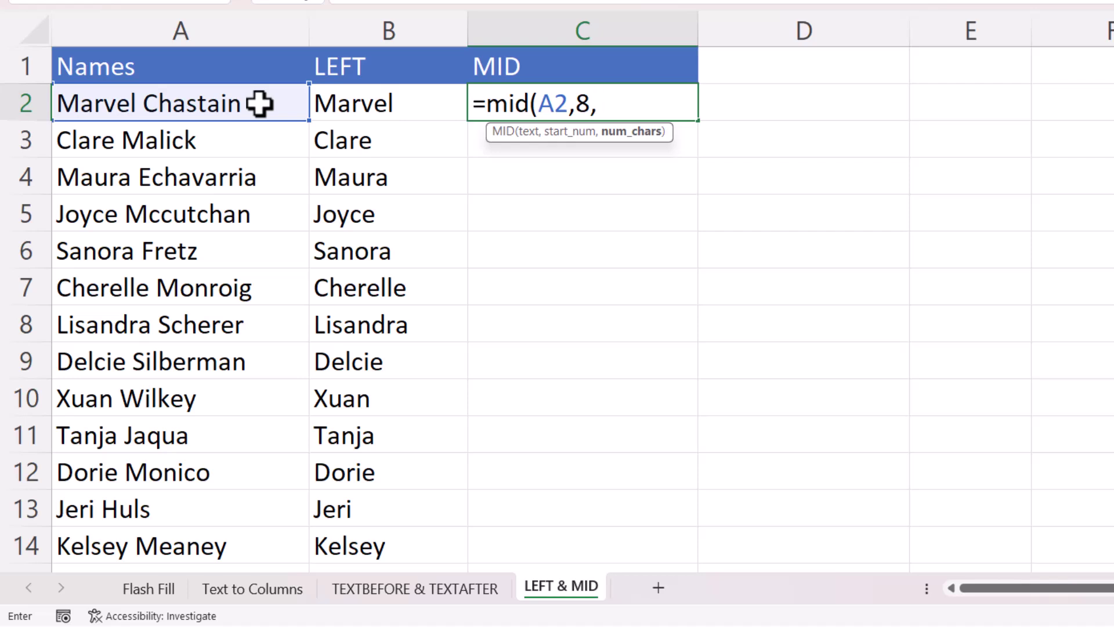
pyautogui.write('8)')
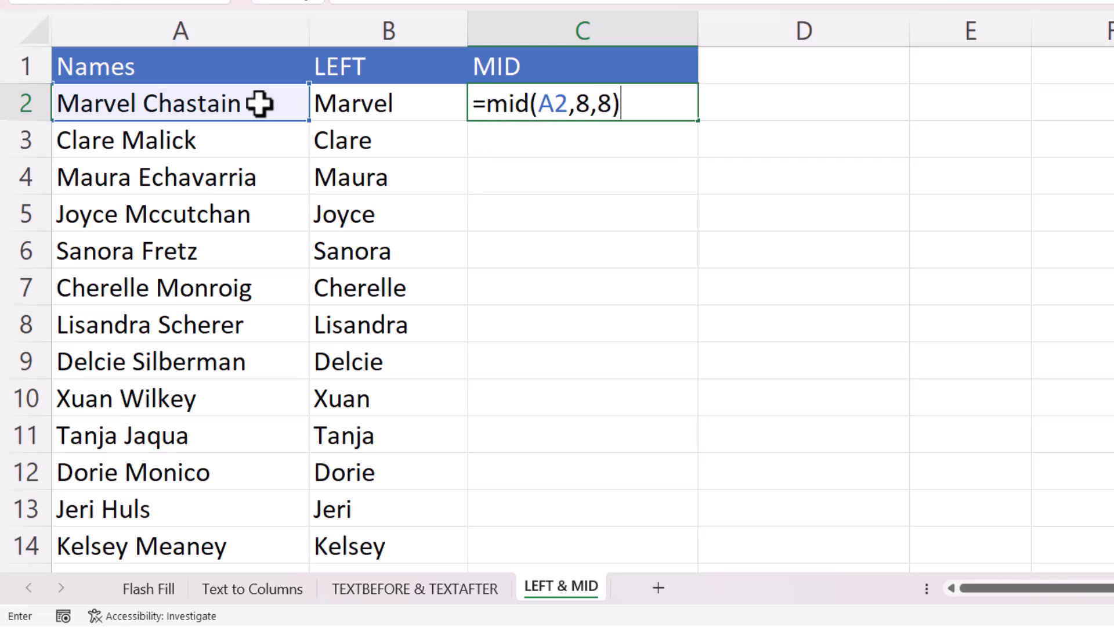
pyautogui.press('Return')
pyautogui.doubleClick(598, 103)
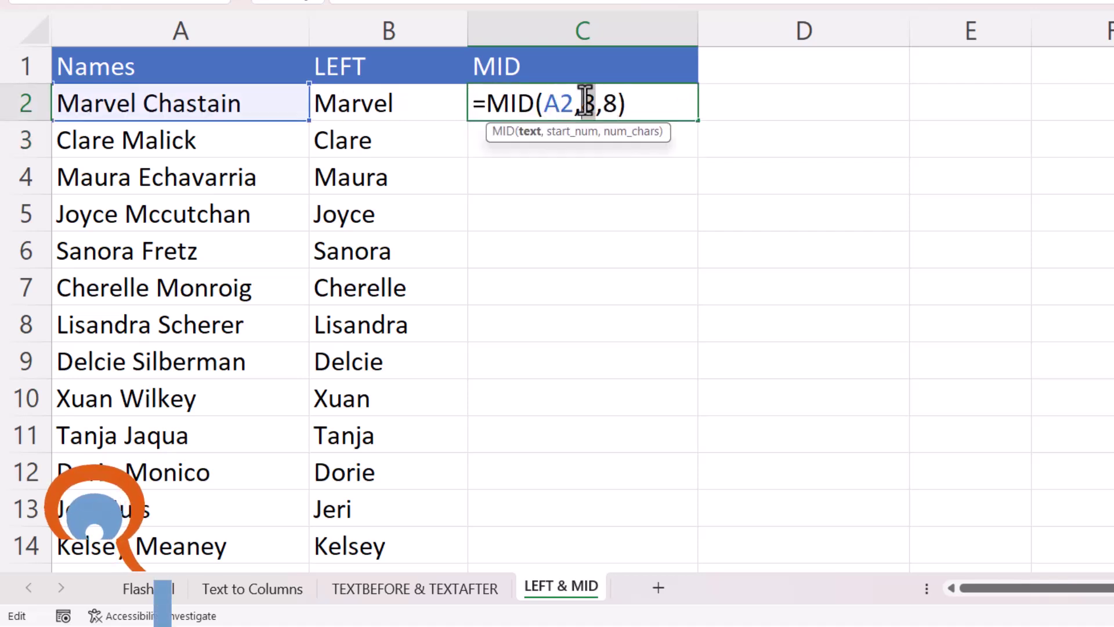
pyautogui.doubleClick(609, 103)
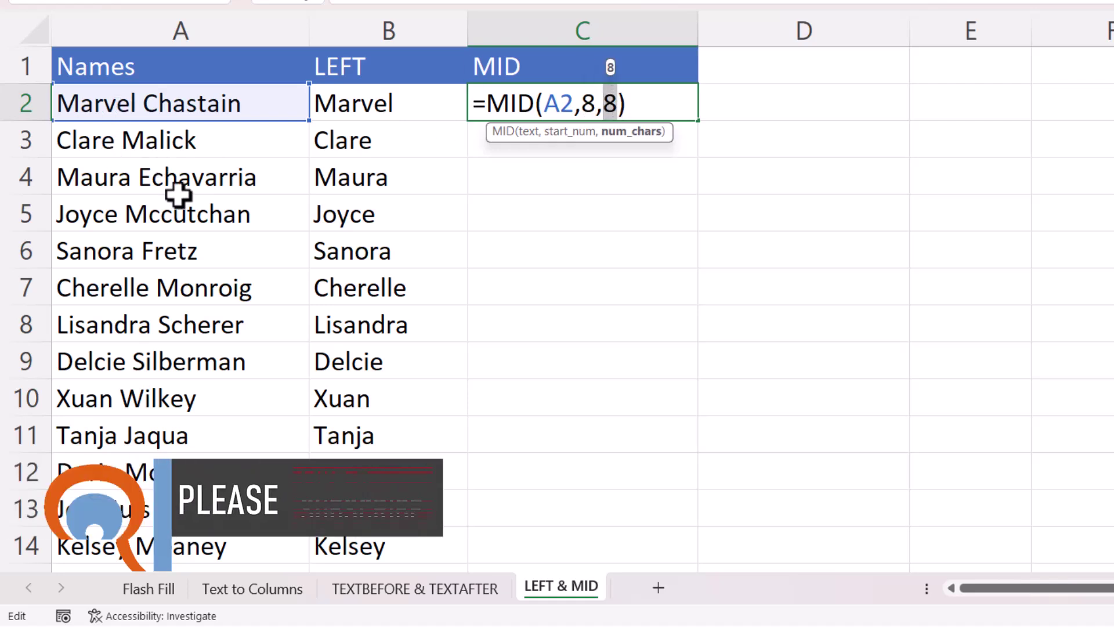
pyautogui.press('Escape')
# - Replace C2 with =FIND(" ",A2), then adjust it to FIND(" ",A2)+1, giving 8
pyautogui.press('Delete')
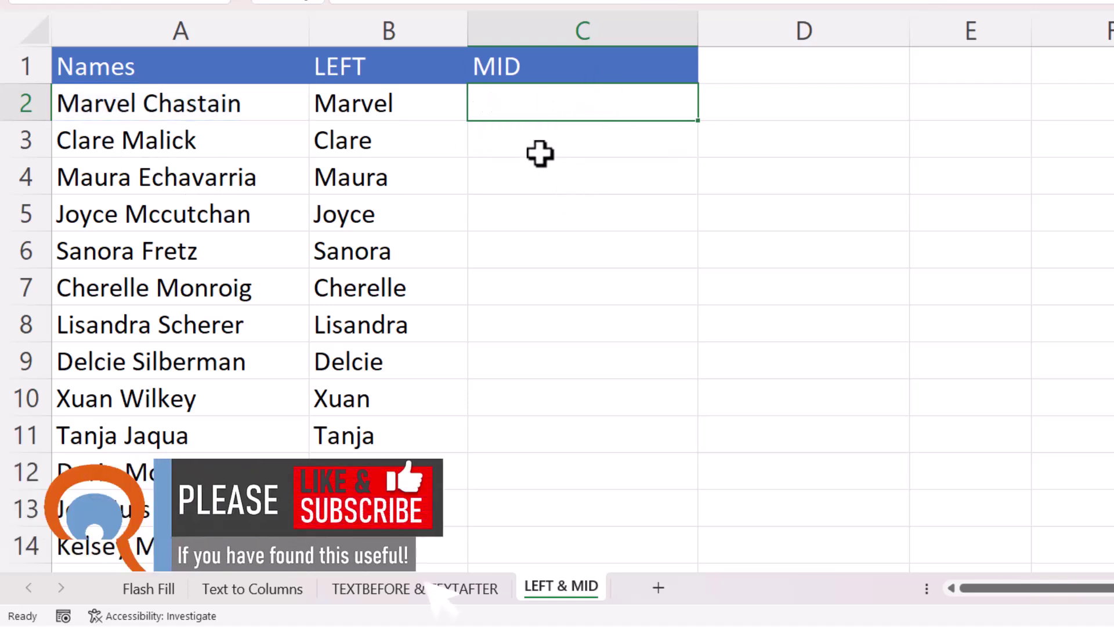
pyautogui.write('=FIN')
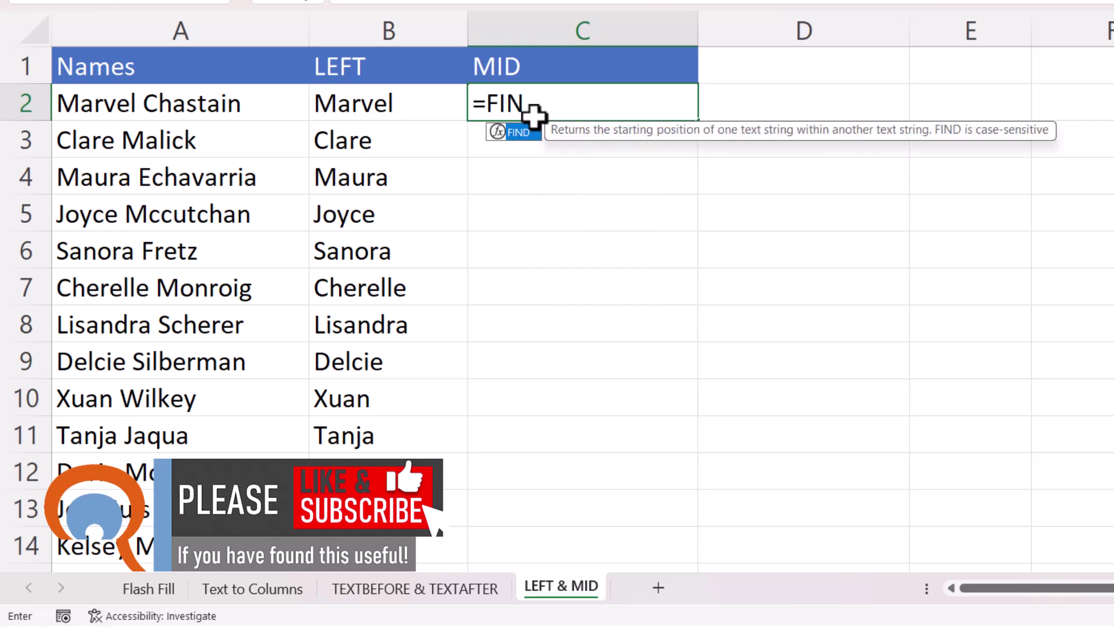
pyautogui.write('D(')
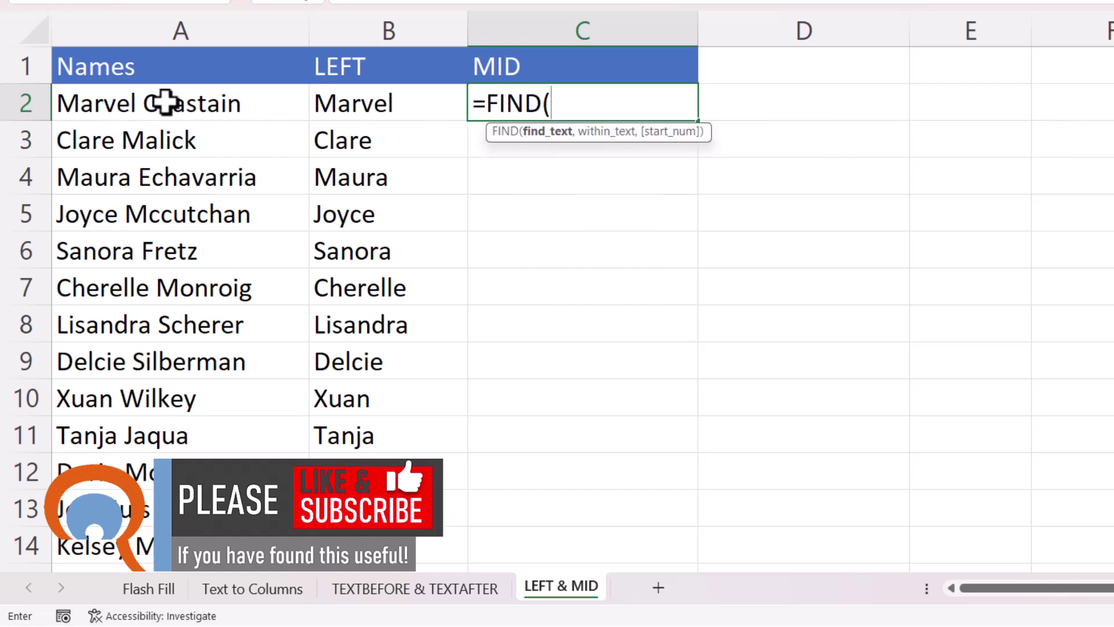
pyautogui.write('"')
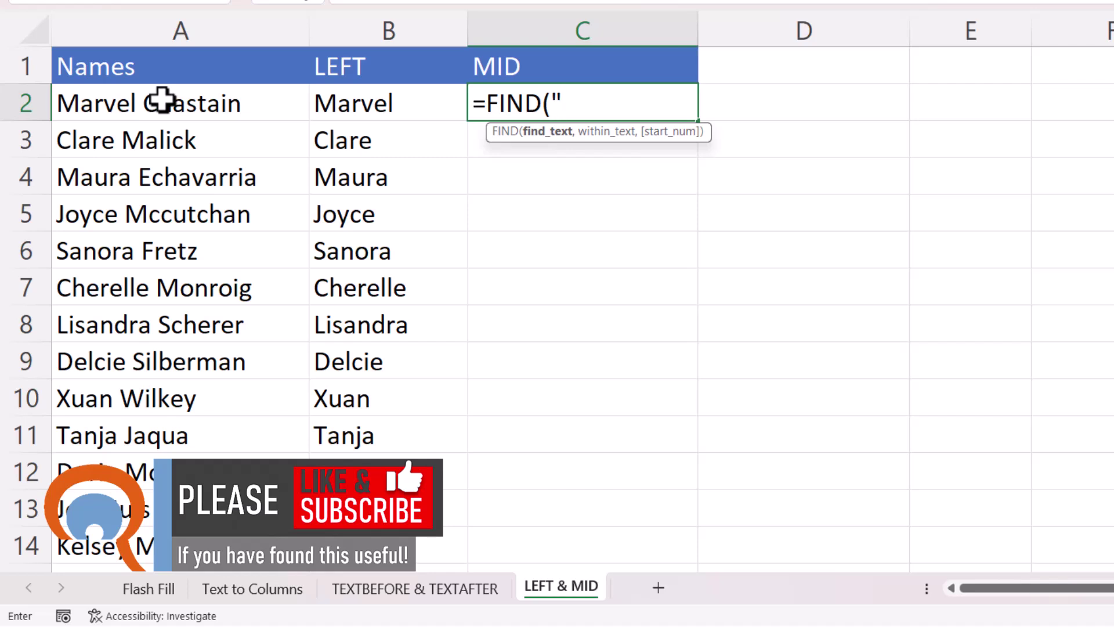
pyautogui.write(' ",')
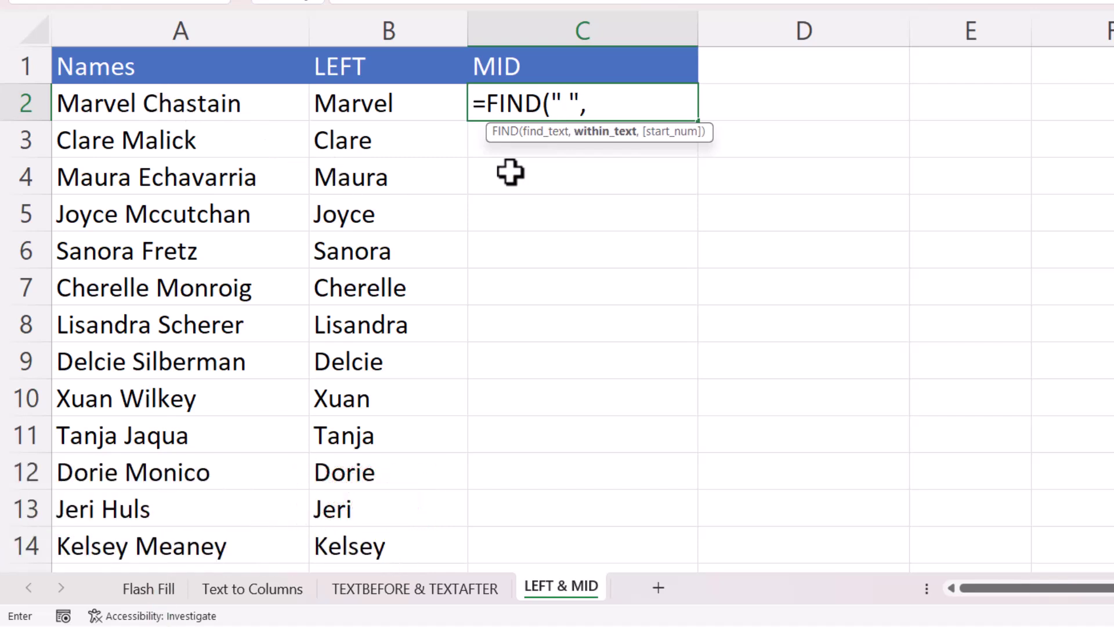
pyautogui.click(180, 104)
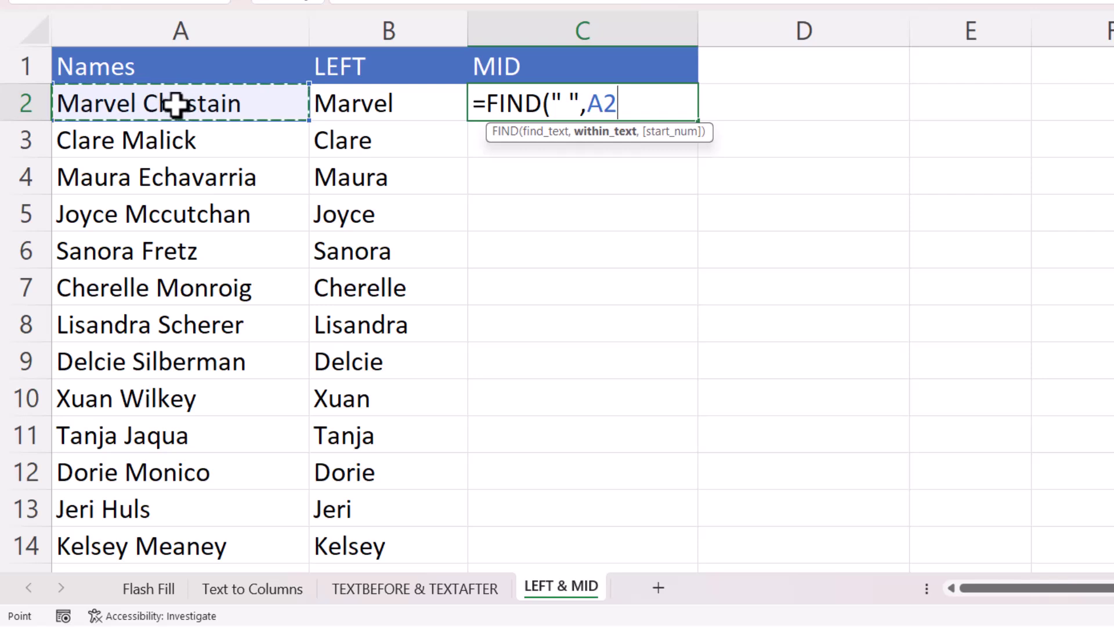
pyautogui.write(')')
pyautogui.press('Return')
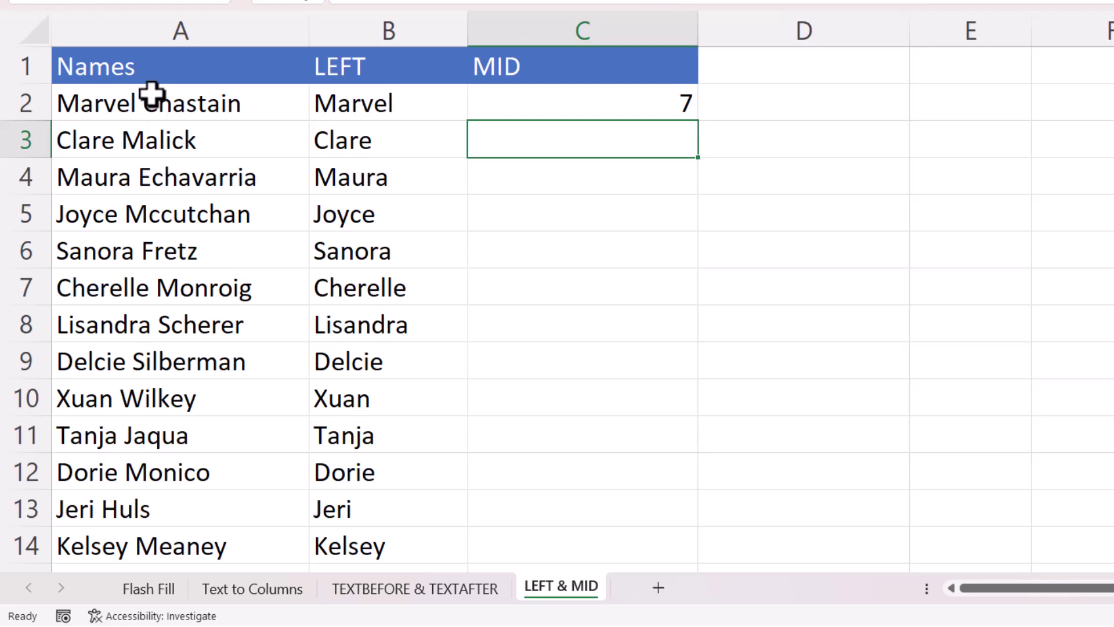
pyautogui.click(638, 100)
pyautogui.doubleClick(638, 100)
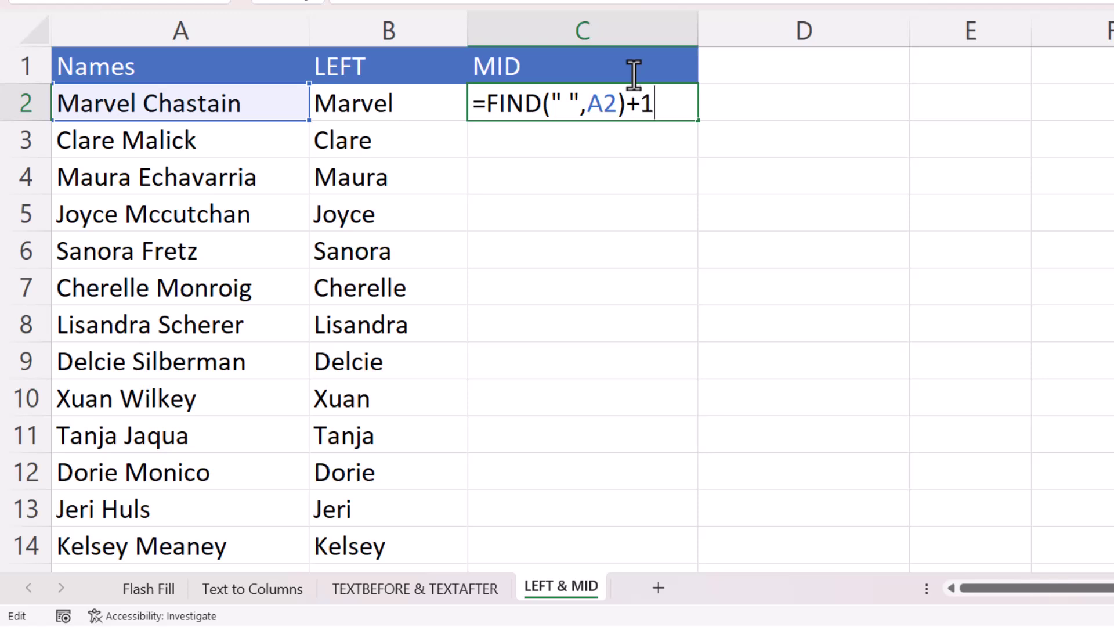
pyautogui.press('Return')
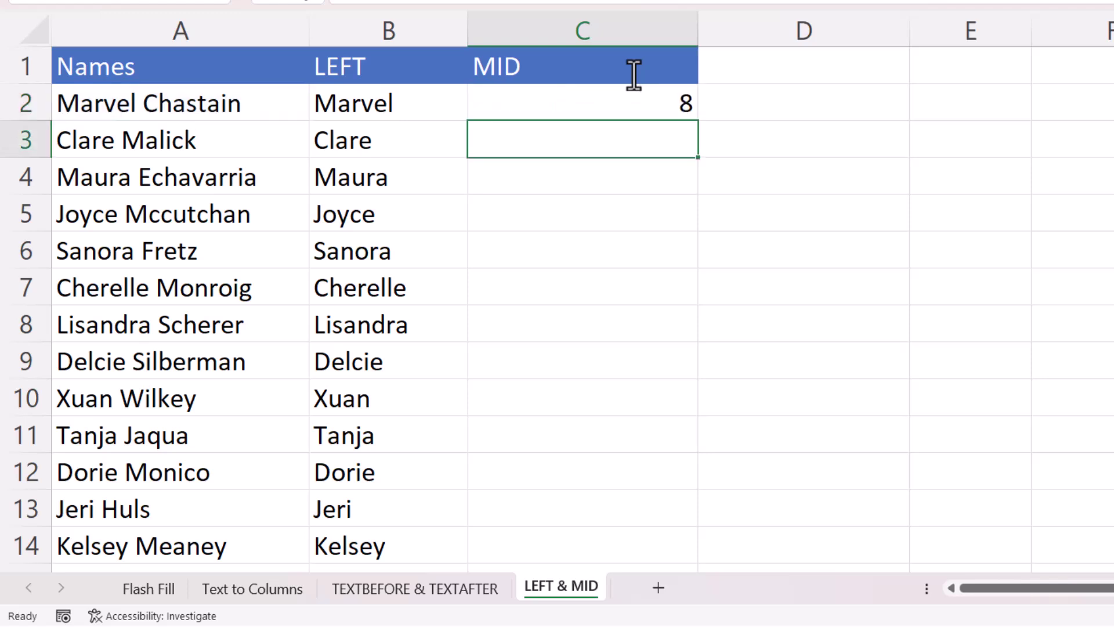
# - Wrap it as =MID(A2,FIND(" ",A2)+1,20) in C2 and fill it down the MID column
pyautogui.doubleClick(642, 98)
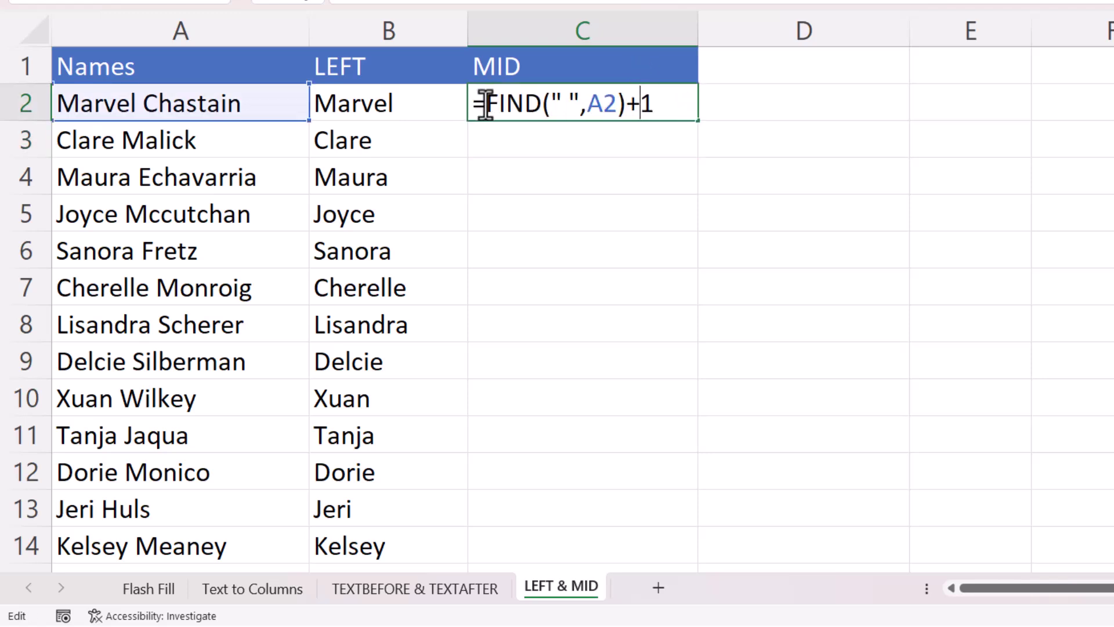
pyautogui.write('MID(')
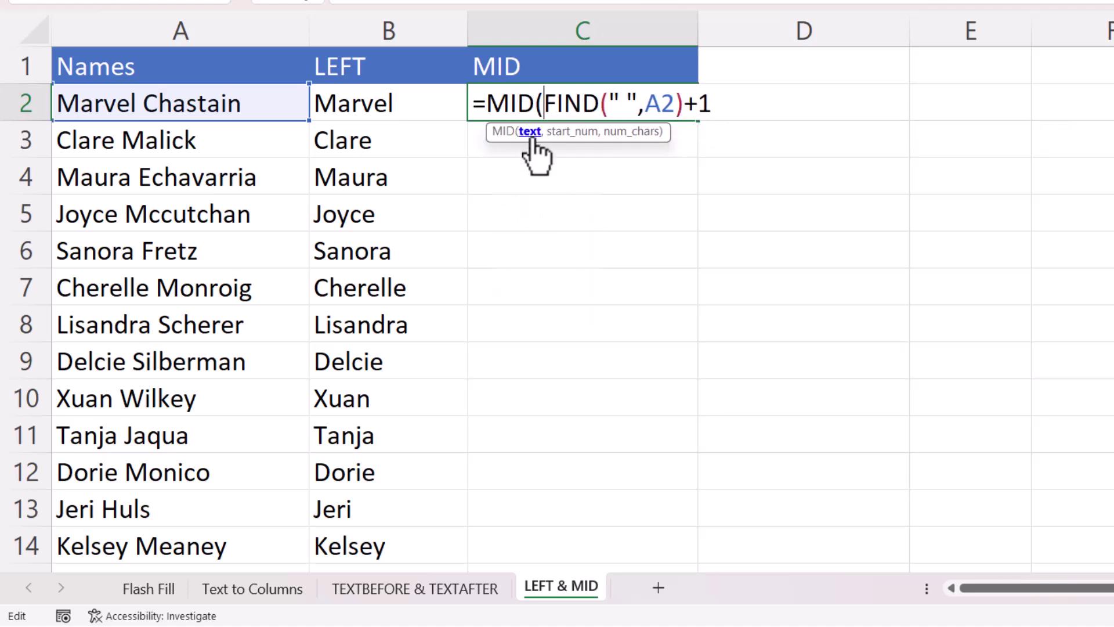
pyautogui.click(120, 102)
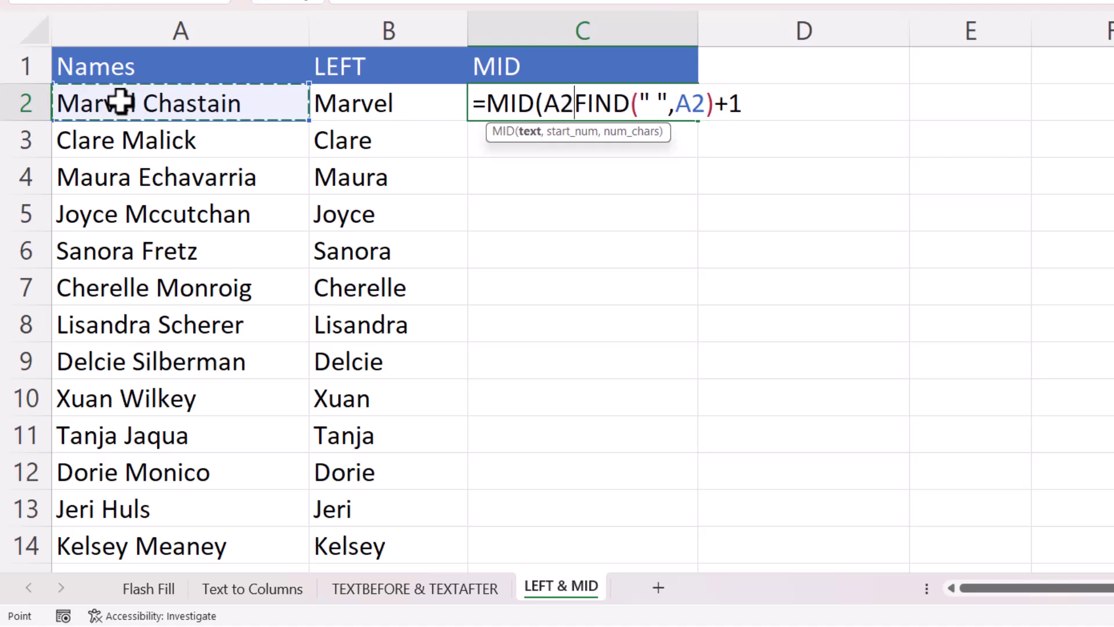
pyautogui.write(',')
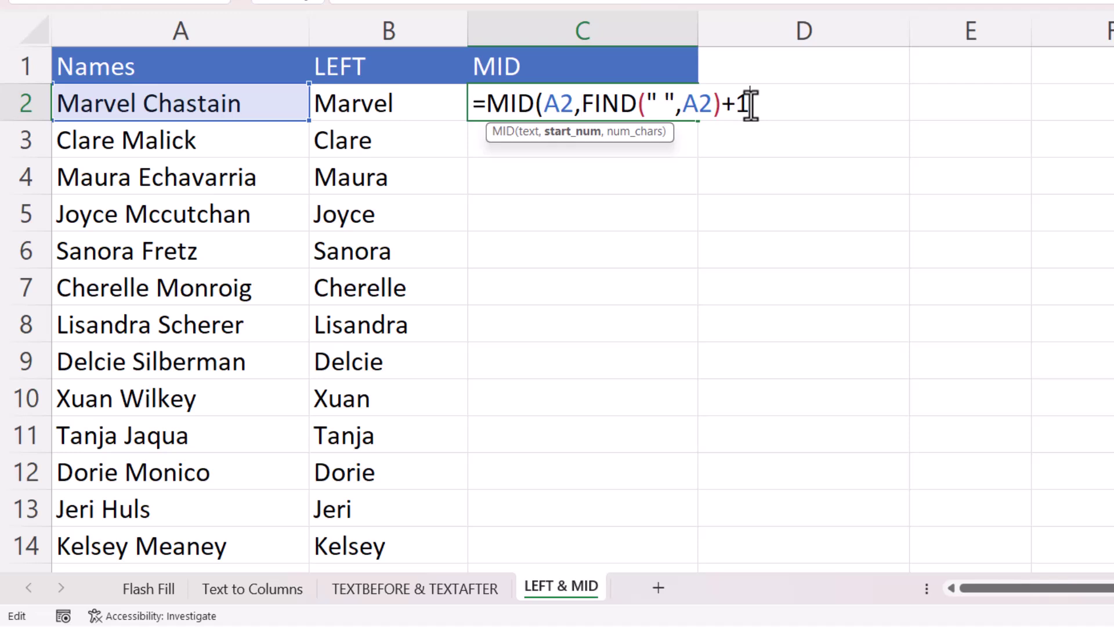
pyautogui.write(',')
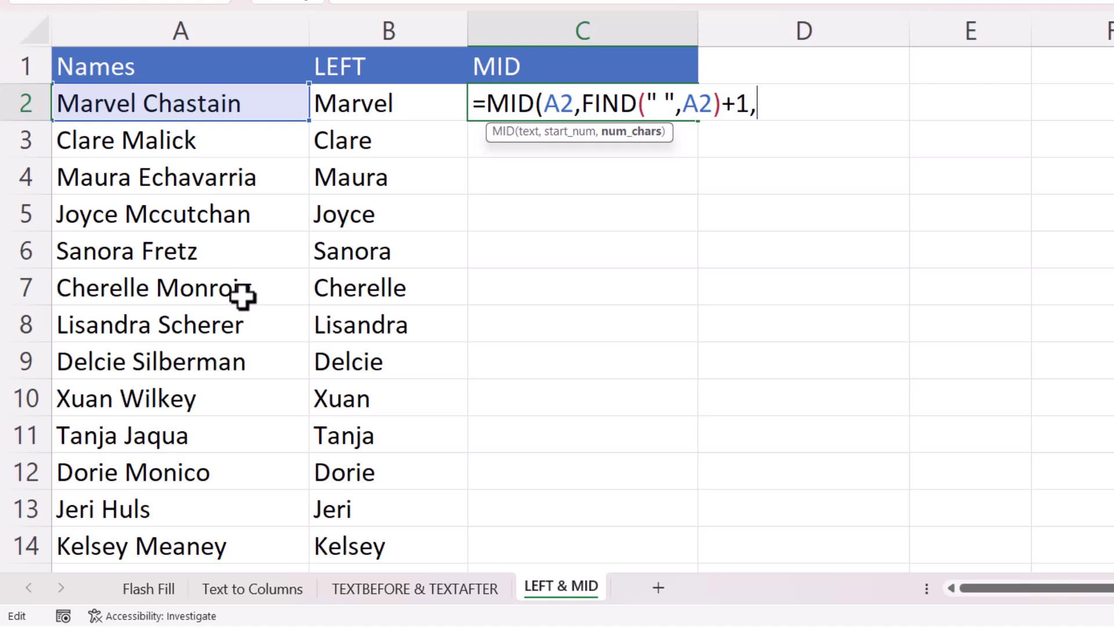
pyautogui.write('20)')
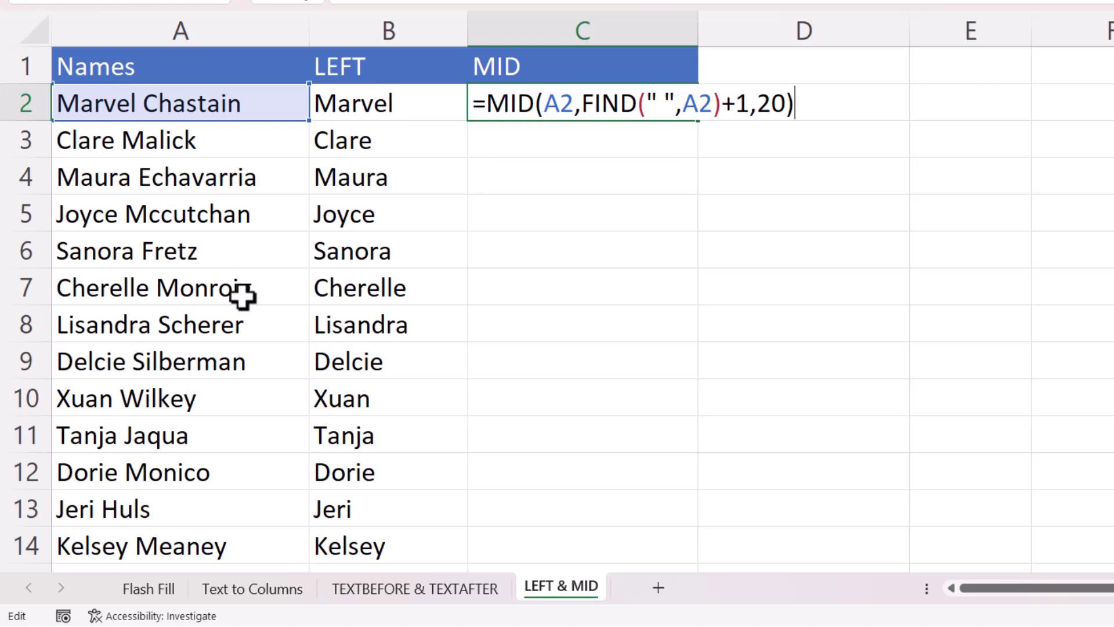
pyautogui.press('Return')
pyautogui.press('Up')
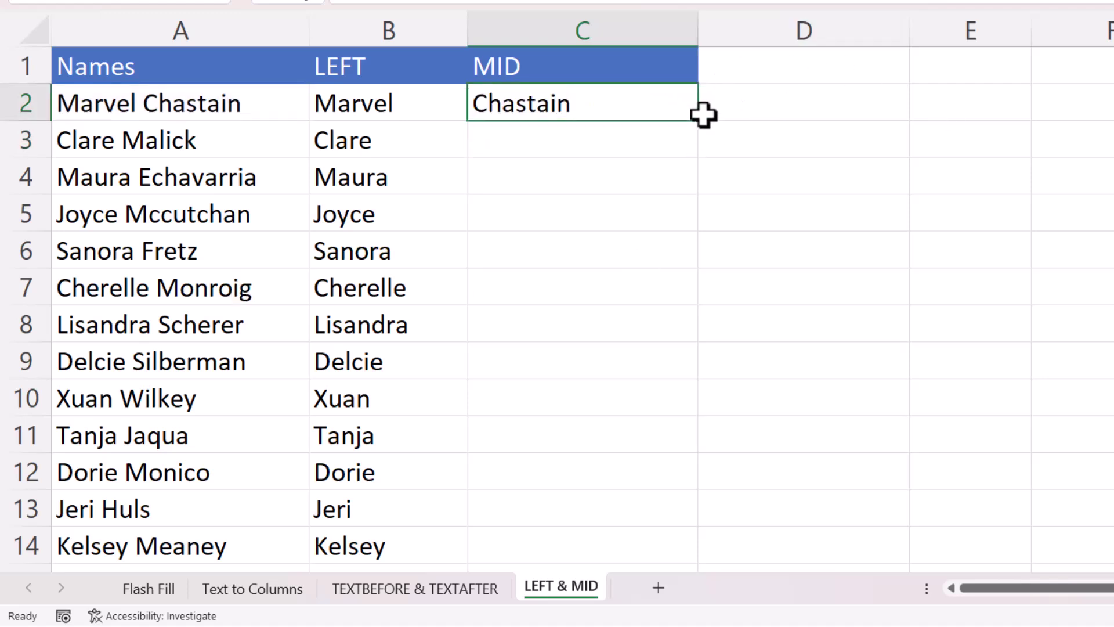
pyautogui.doubleClick(698, 121)
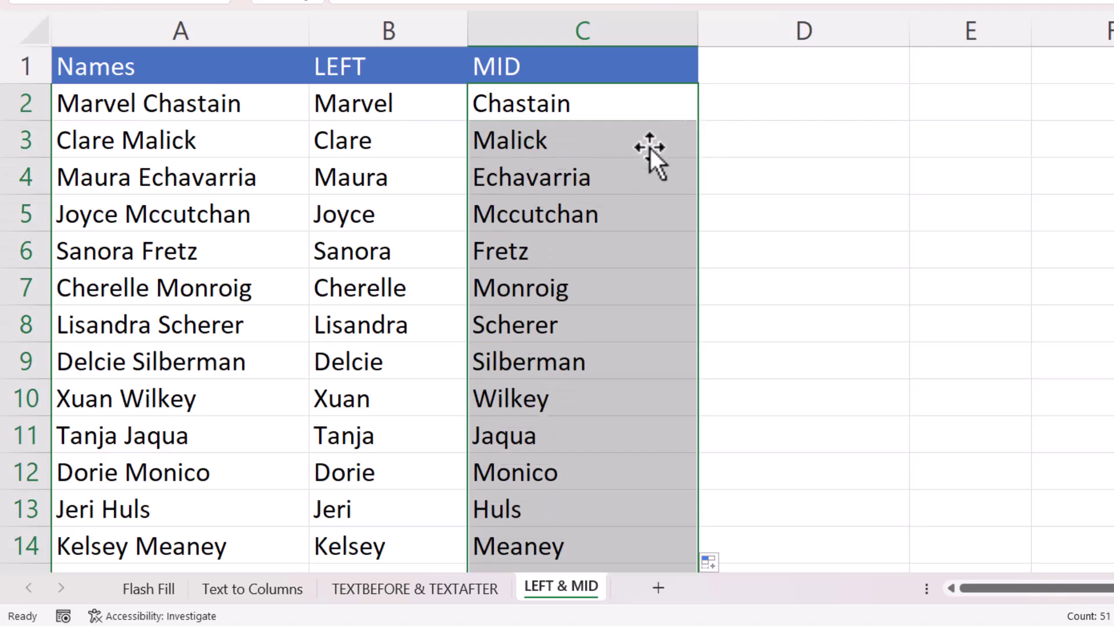